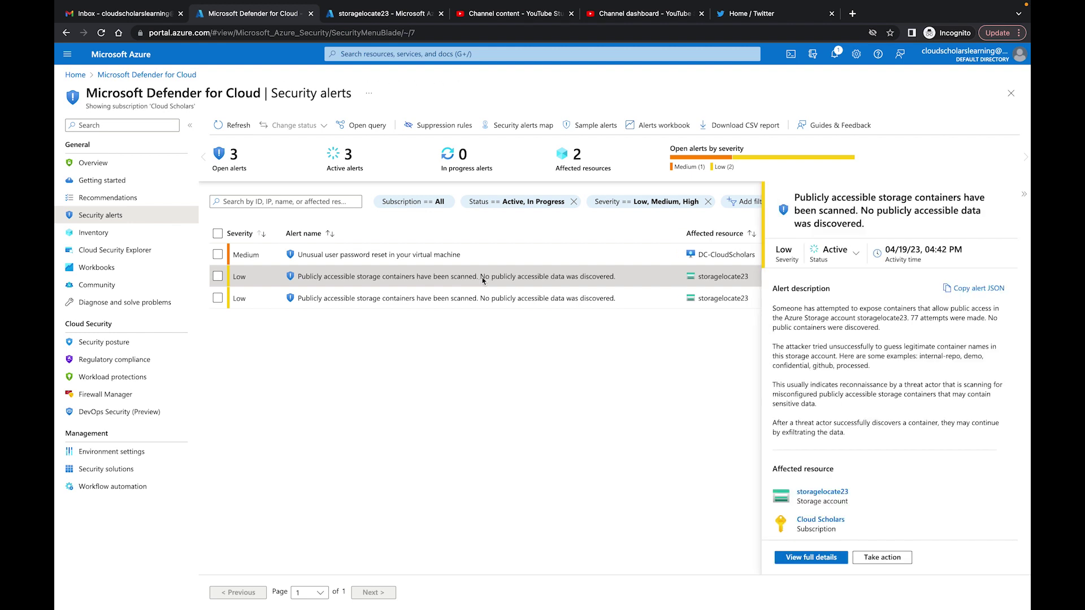
Step: Check the status choices available for the selected storage container scan alert without changing its status
scroll(924, 304, "up", 5)
scroll(924, 304, "right", 2)
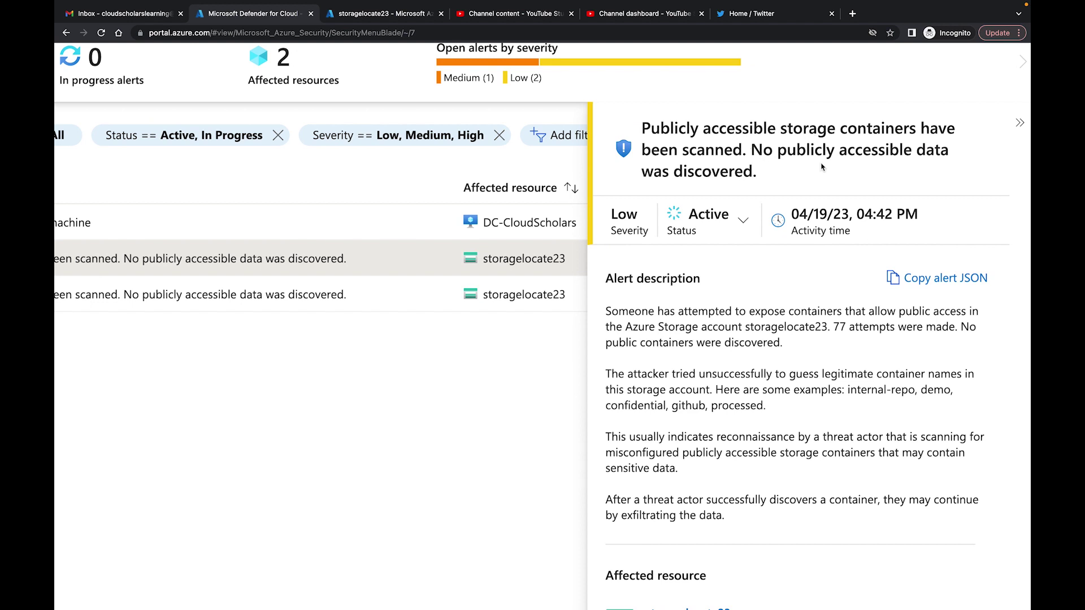
scroll(827, 271, "down", 1)
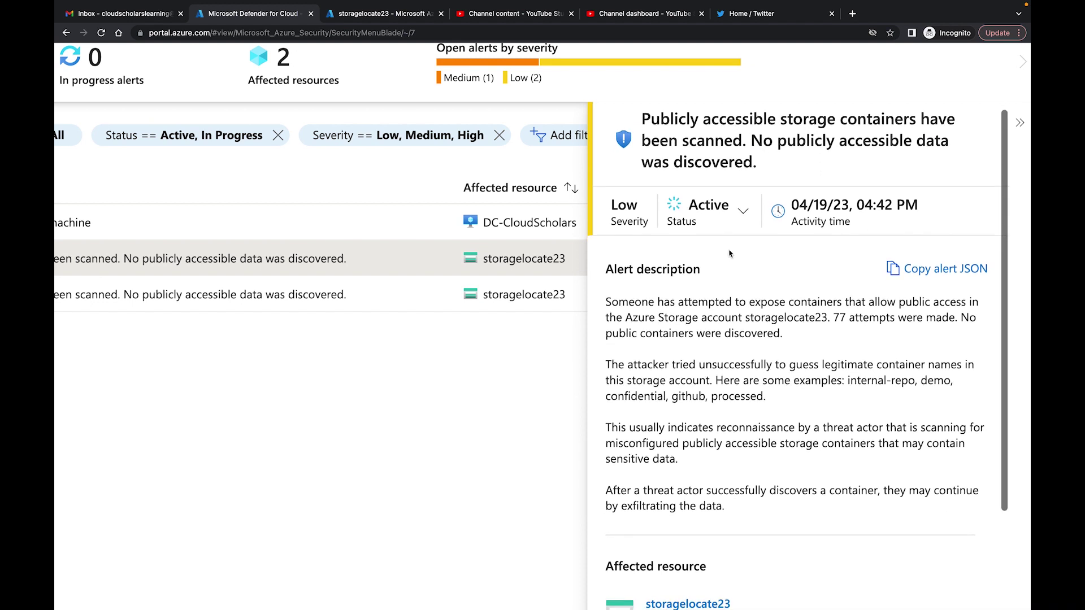
left_click(744, 214)
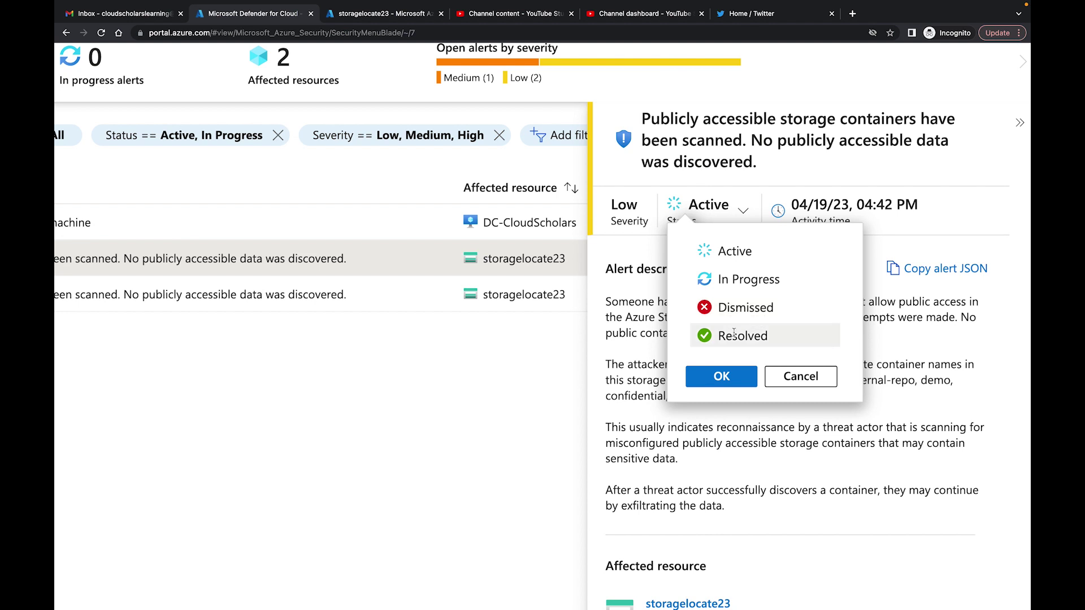
left_click(920, 346)
Step: Examine the alert's activity time, description, affected resources and MITRE ATT&CK tactics
scroll(920, 346, "down", 1)
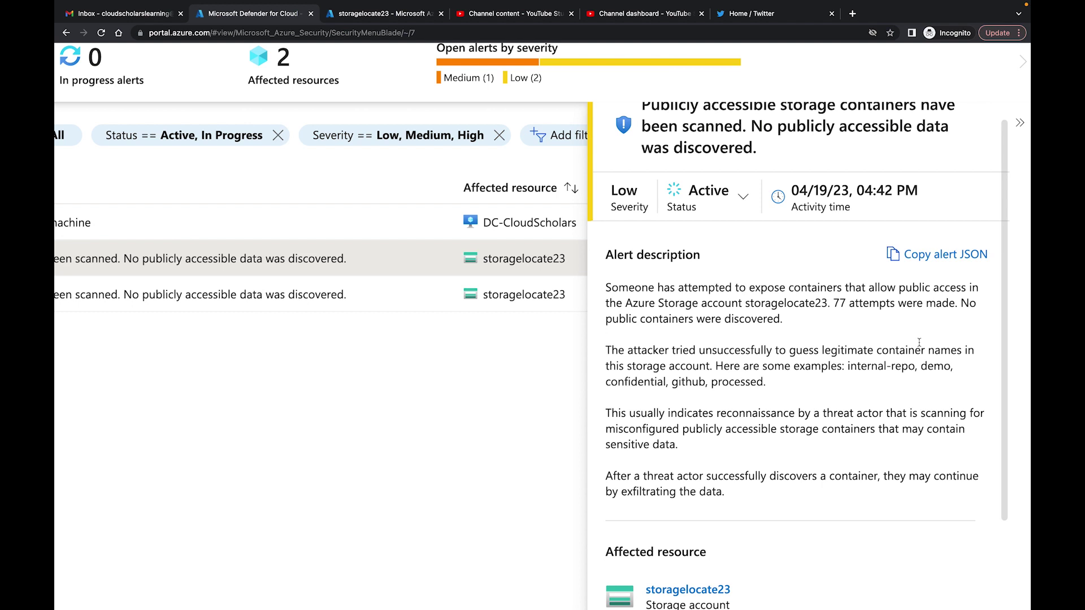
scroll(919, 343, "down", 1)
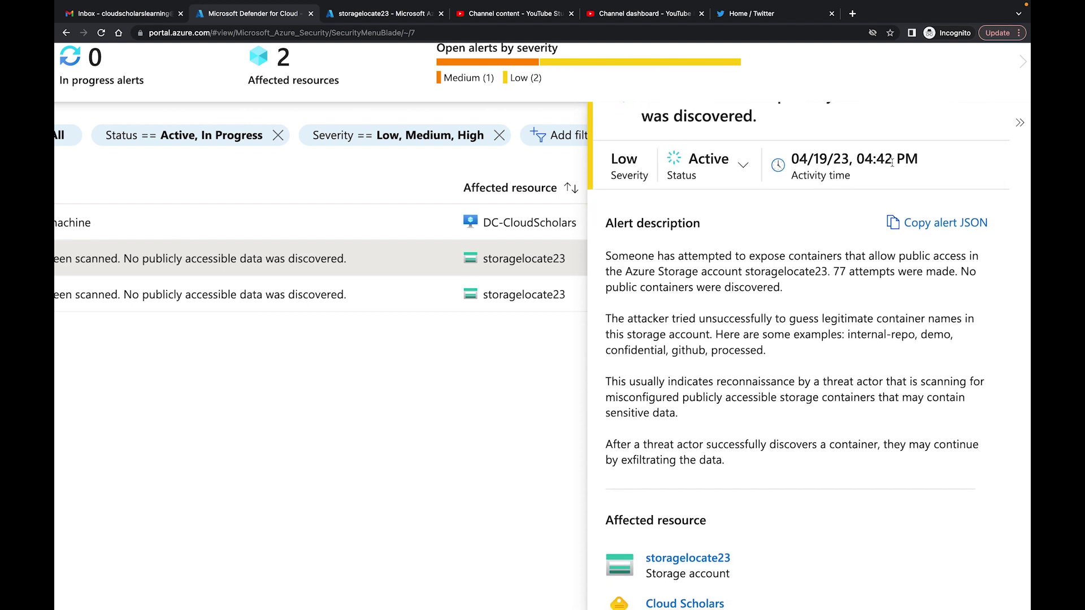
scroll(875, 297, "down", 2)
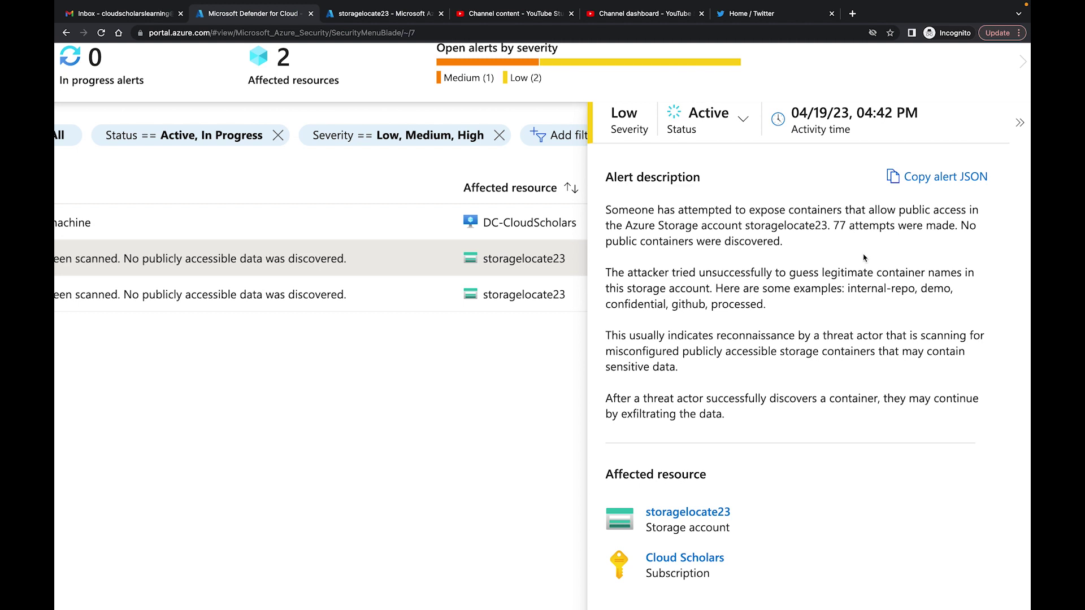
scroll(863, 255, "down", 1)
scroll(863, 256, "down", 3)
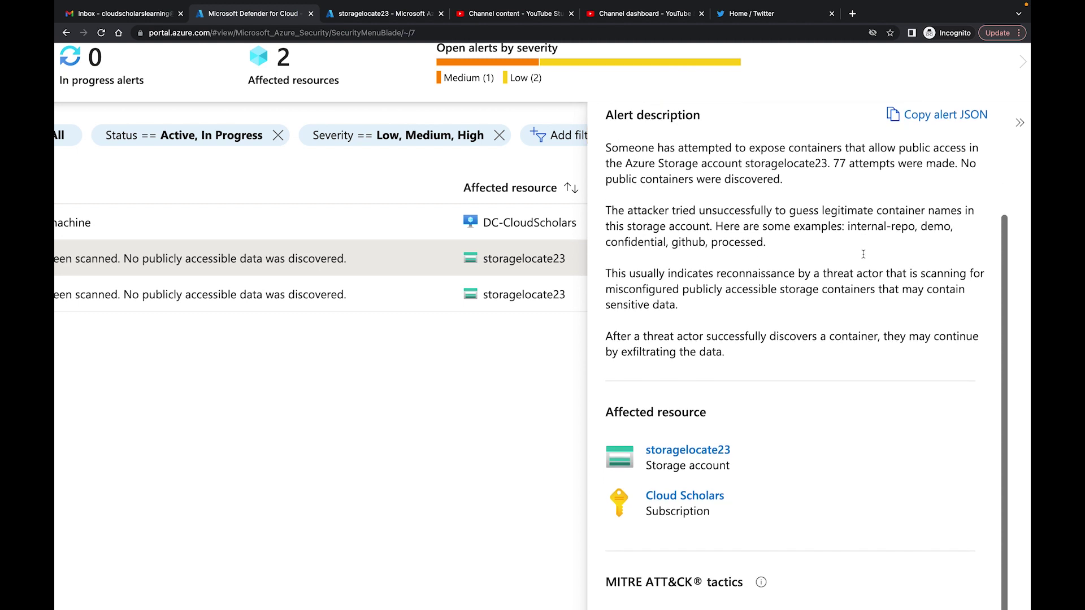
scroll(863, 255, "down", 1)
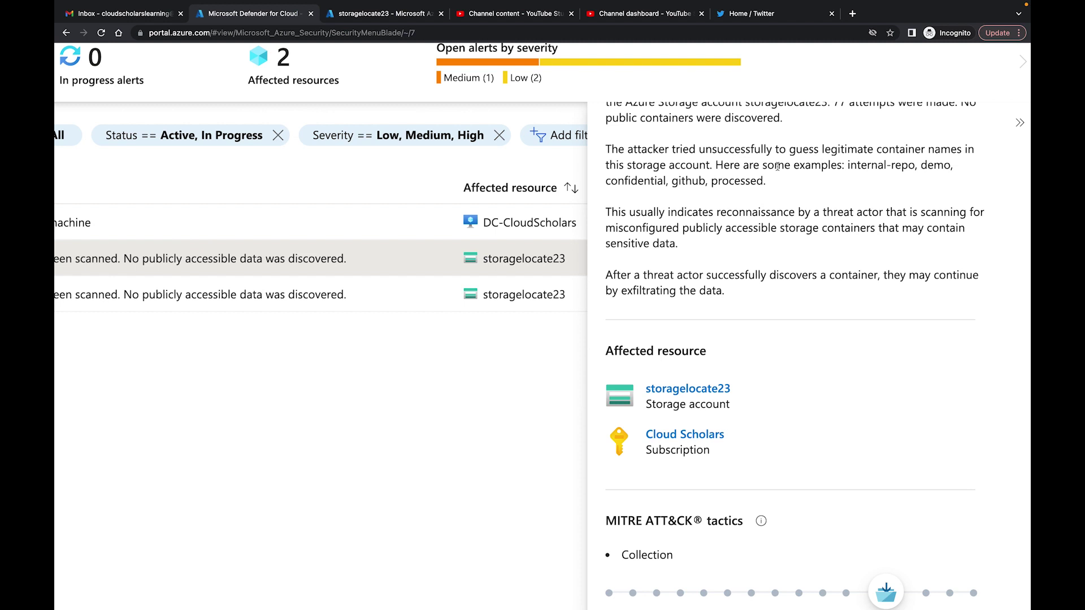
scroll(783, 207, "down", 1)
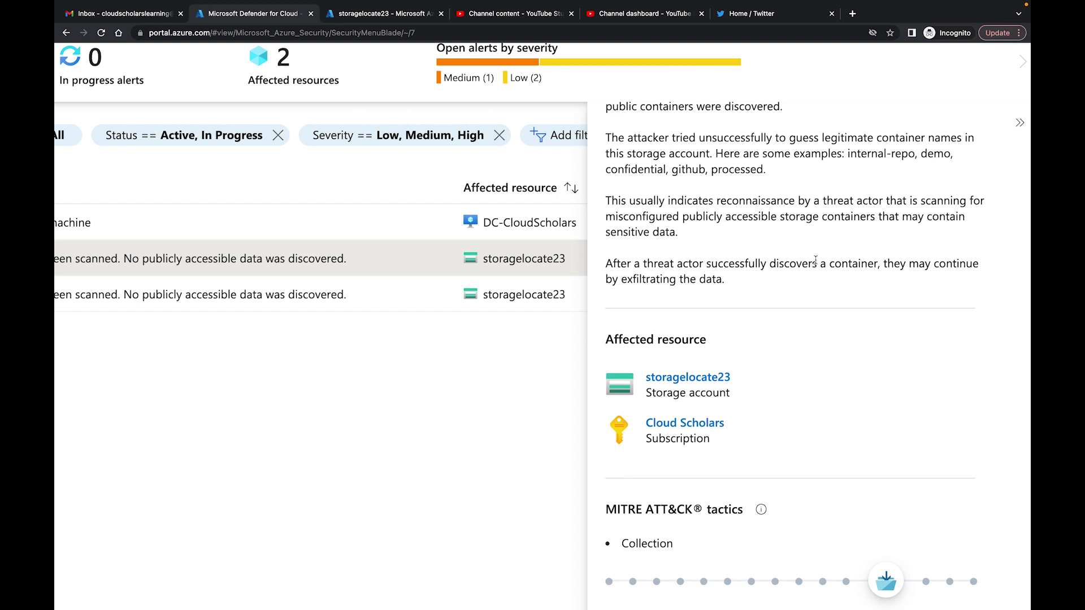
scroll(816, 260, "down", 1)
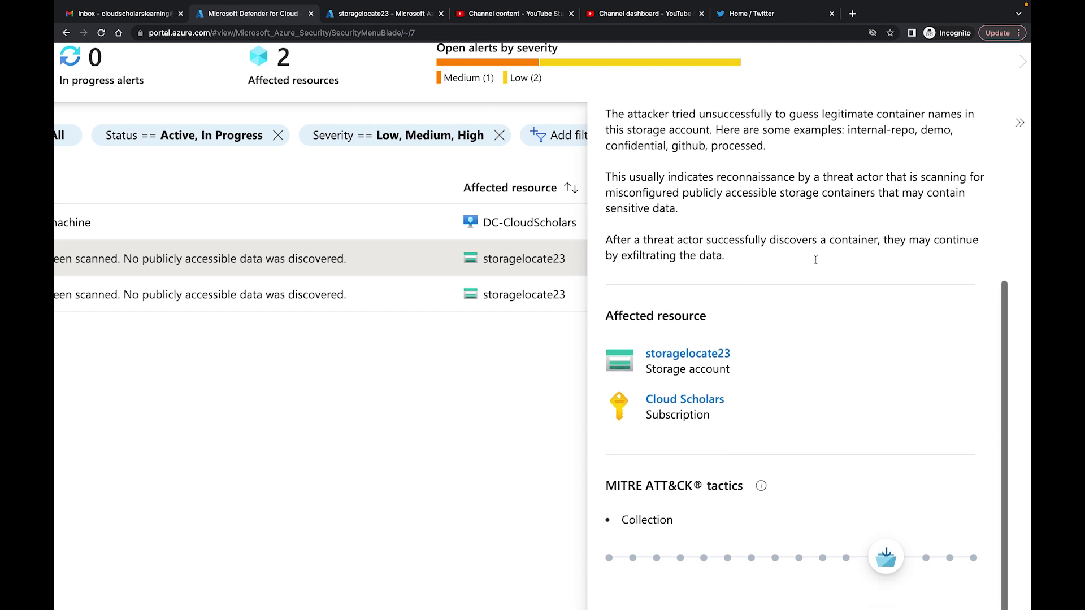
key("super+minus")
key("super+minus")
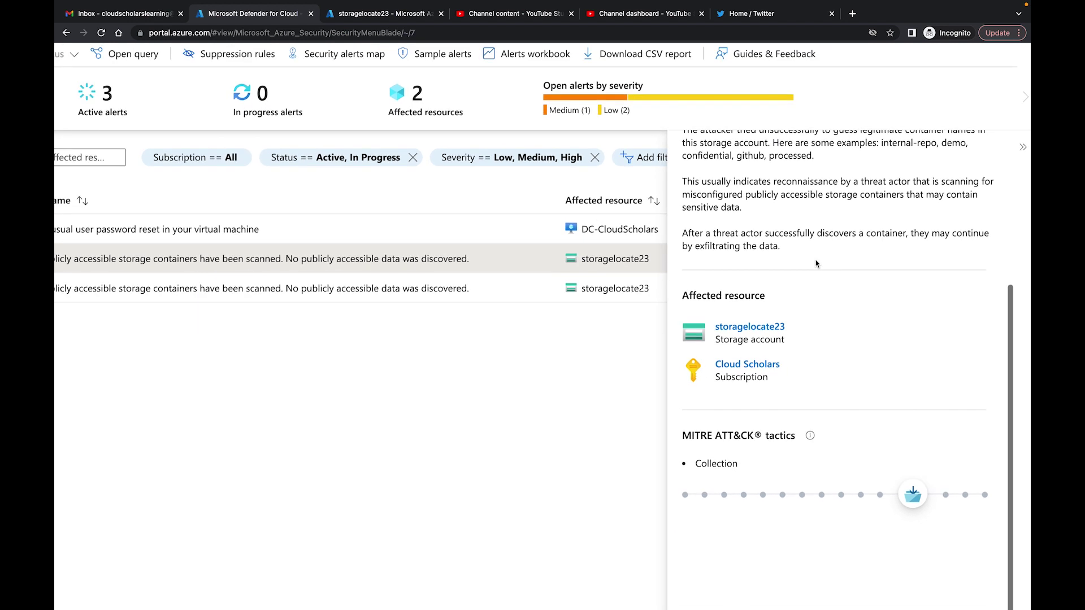
scroll(891, 326, "down", 1)
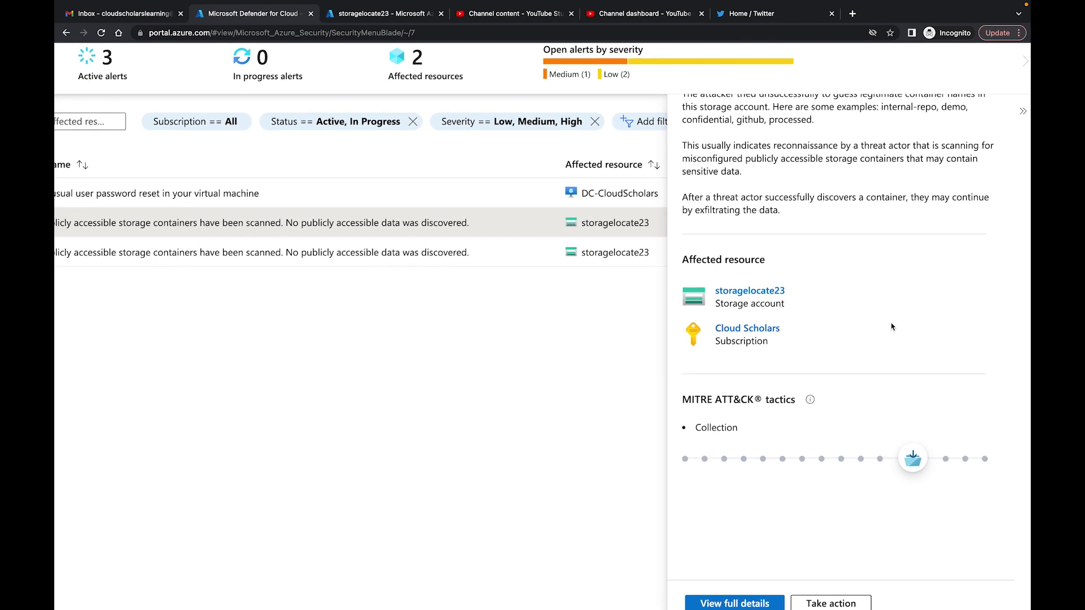
key("super+minus")
scroll(892, 327, "down", 1)
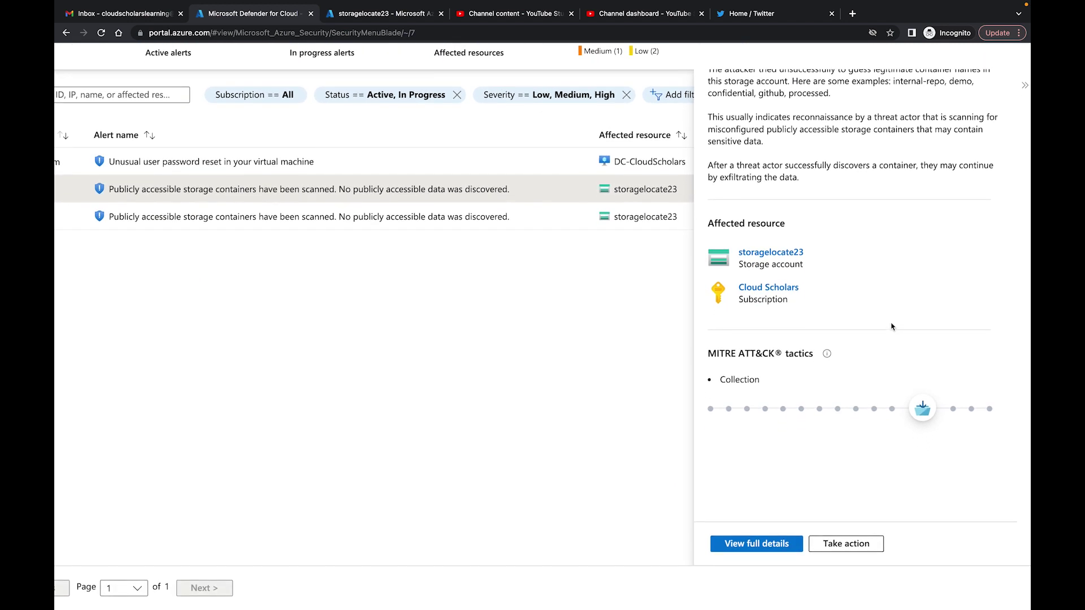
Step: Open the alert's full details, review the general information and expand the complete user agent
left_click(752, 545)
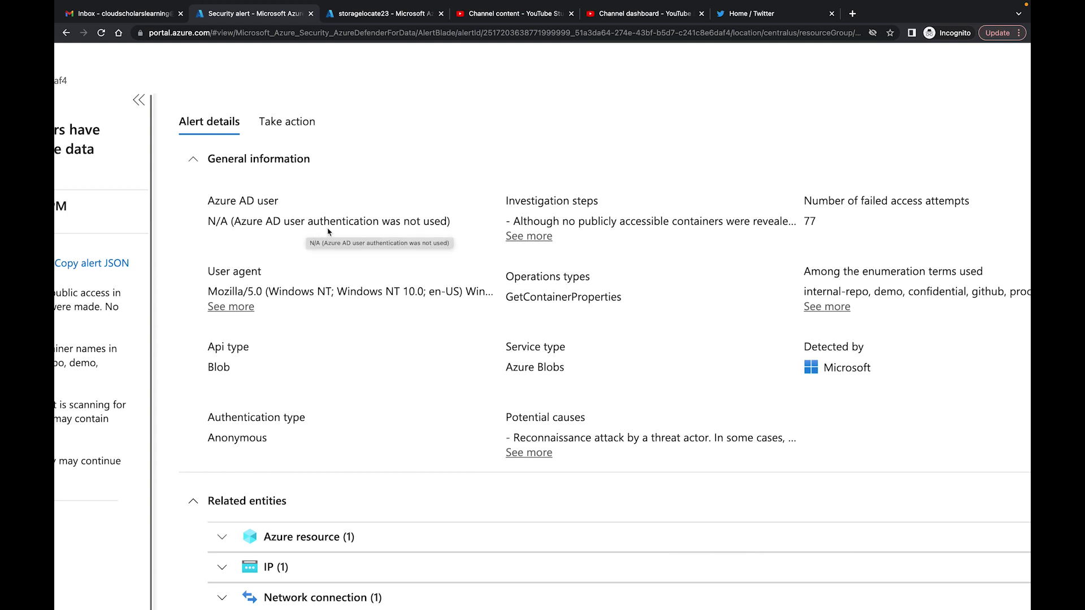
scroll(413, 231, "right", 2)
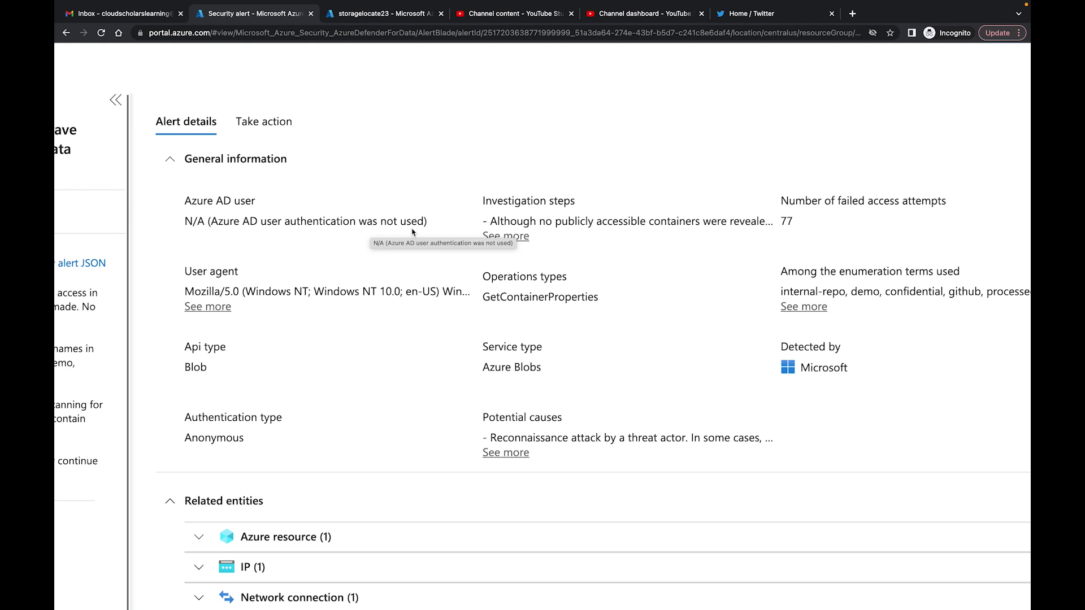
scroll(606, 238, "down", 1)
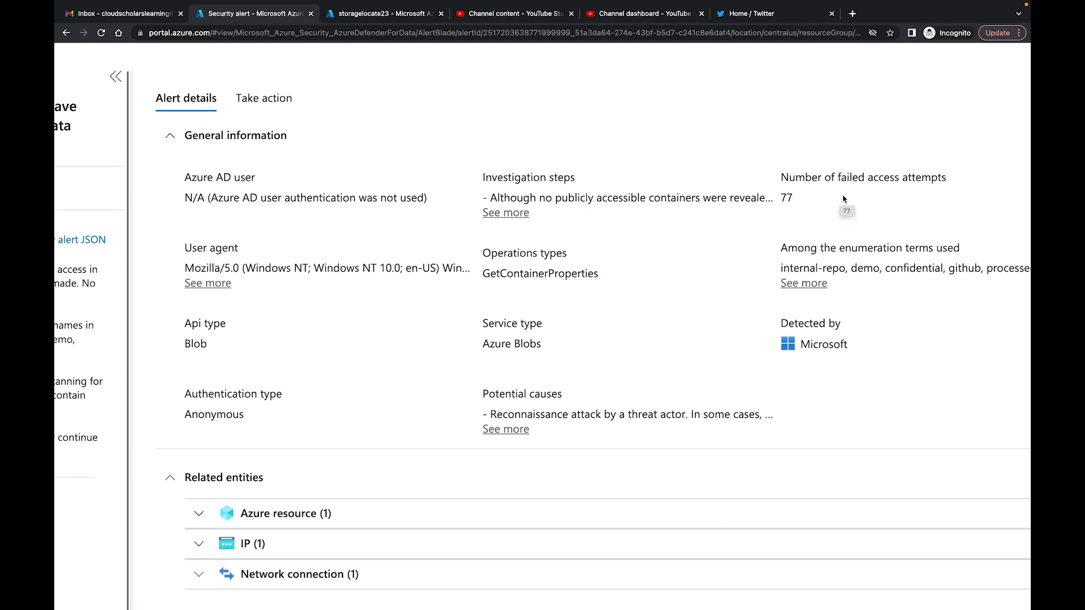
key("ctrl+minus")
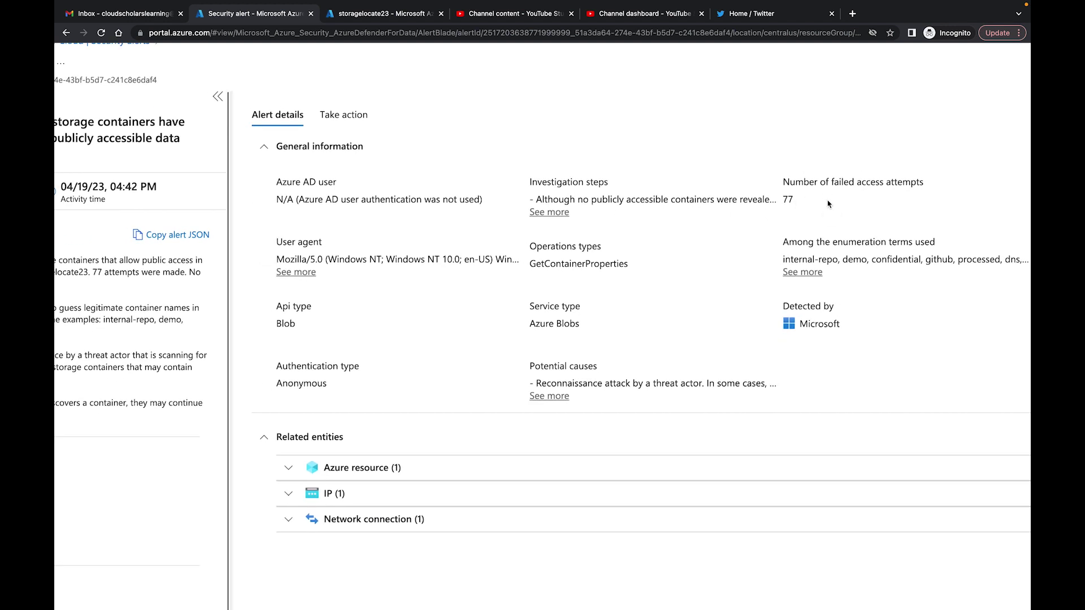
scroll(829, 204, "right", 2)
scroll(826, 204, "down", 1)
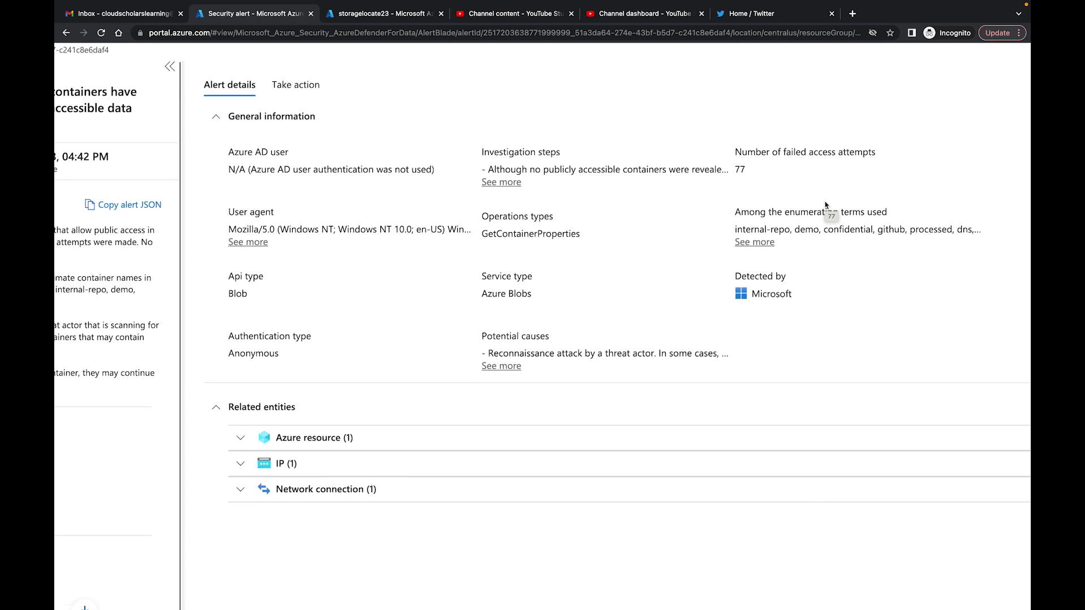
scroll(826, 207, "down", 1)
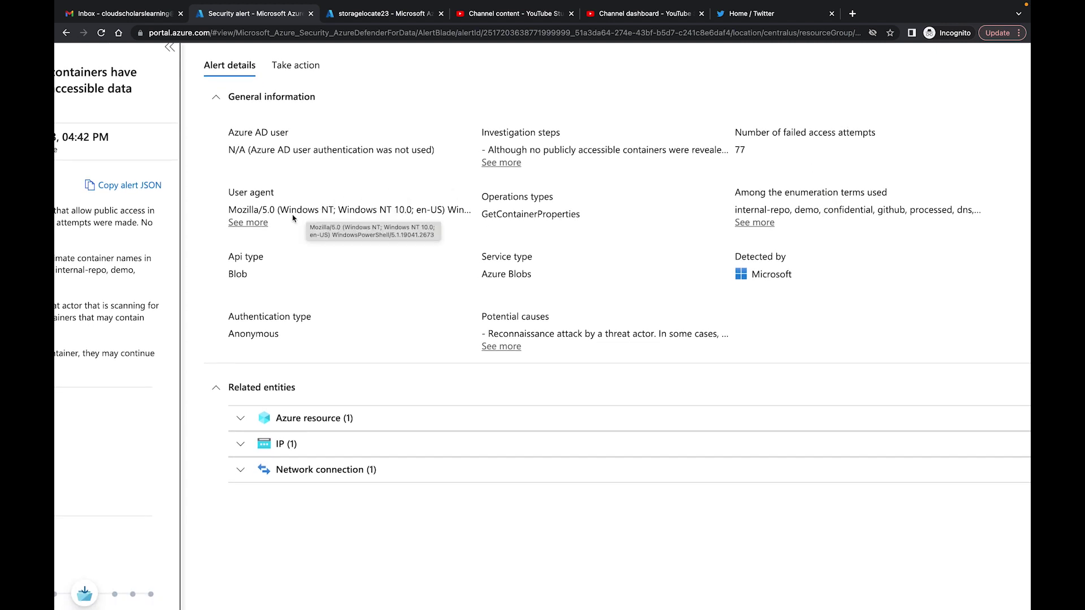
left_click(257, 223)
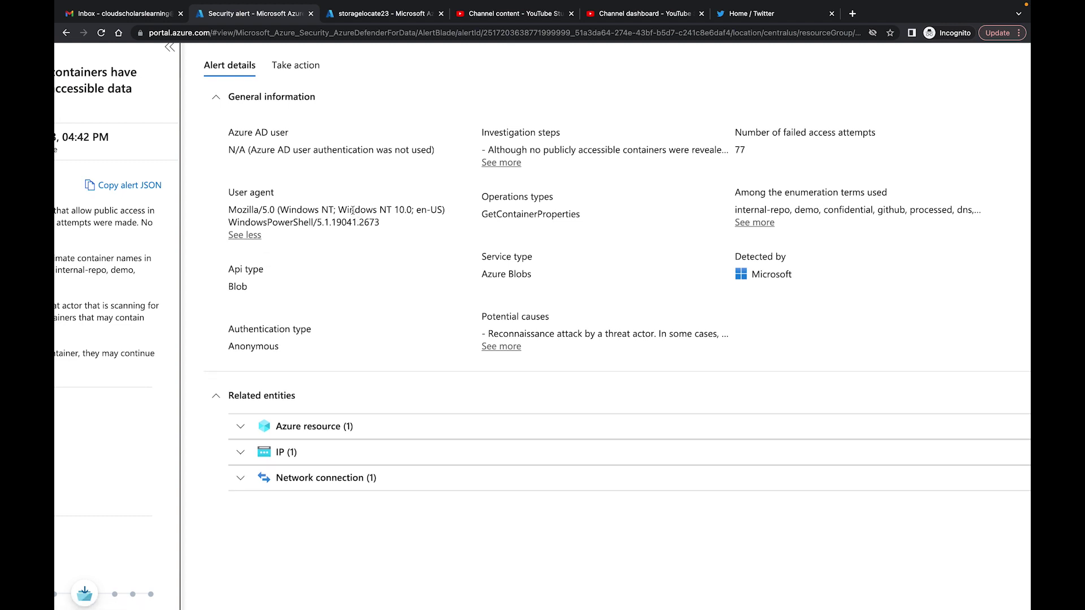
Step: Expand the related Azure resource and IP entities, widening the Resource ID column to show the full storage account path
scroll(641, 221, "down", 1)
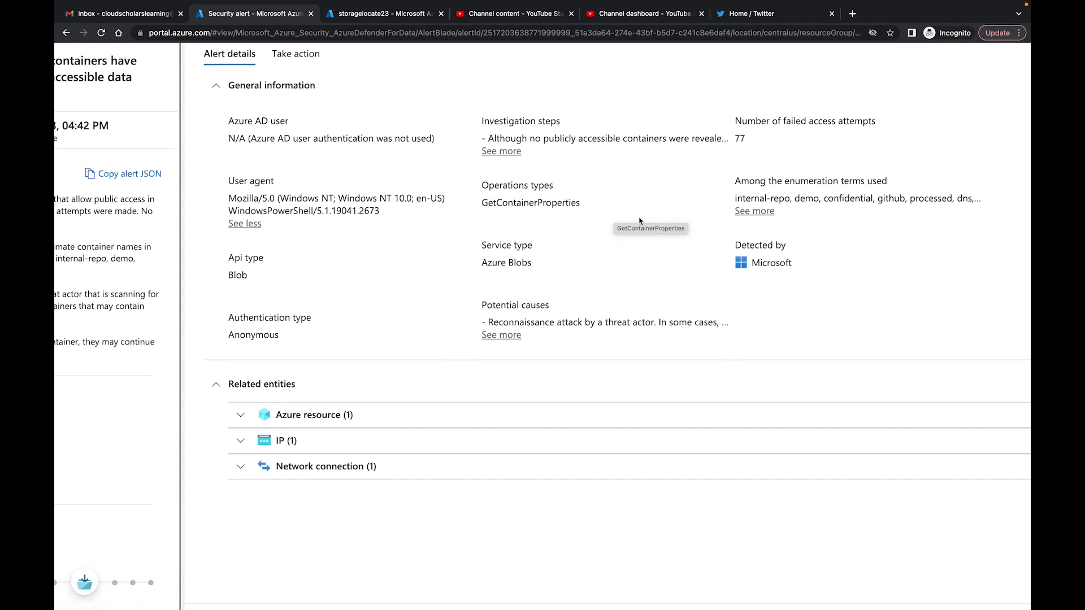
scroll(565, 294, "down", 1)
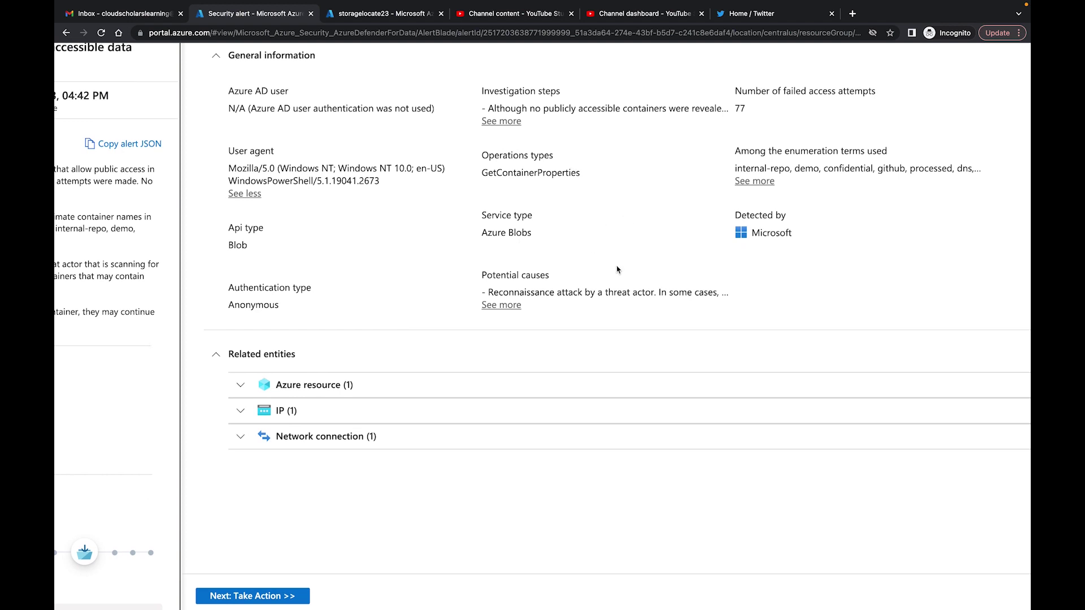
left_click(241, 378)
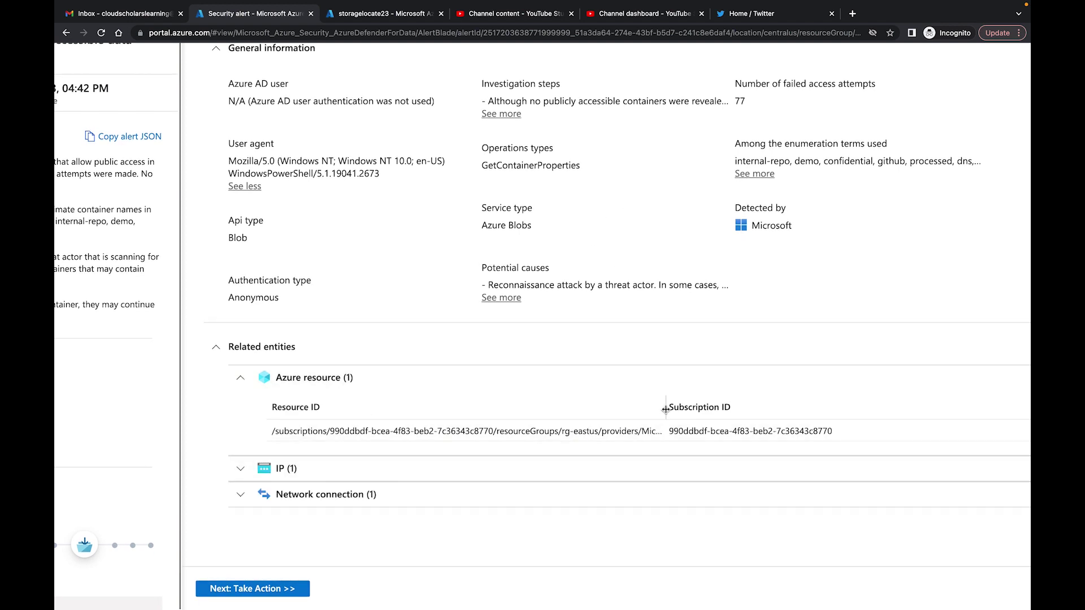
left_click_drag(670, 408, 865, 404)
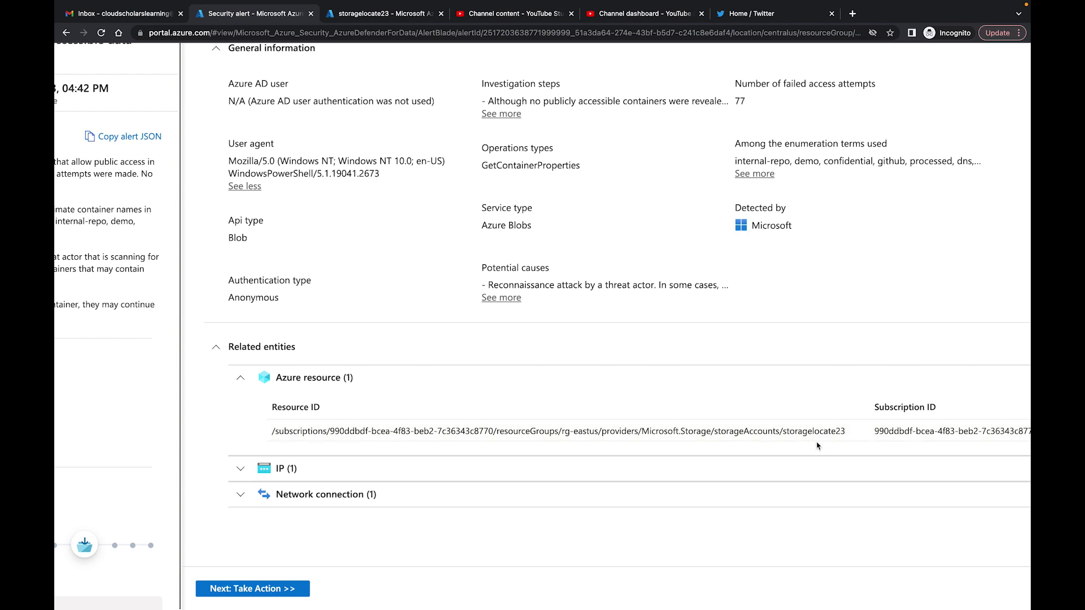
left_click(240, 472)
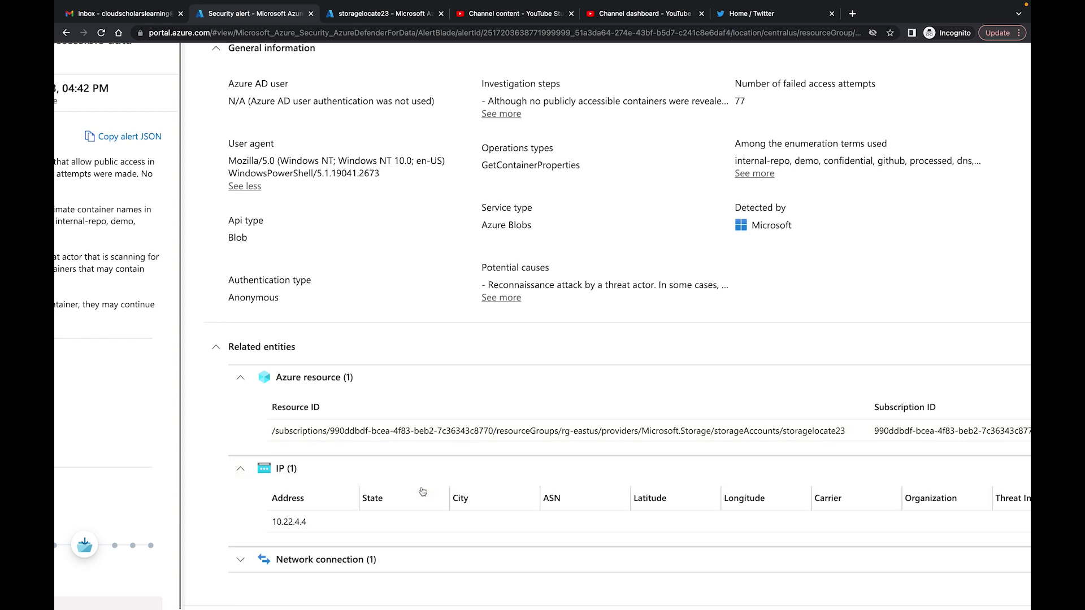
scroll(339, 486, "down", 1)
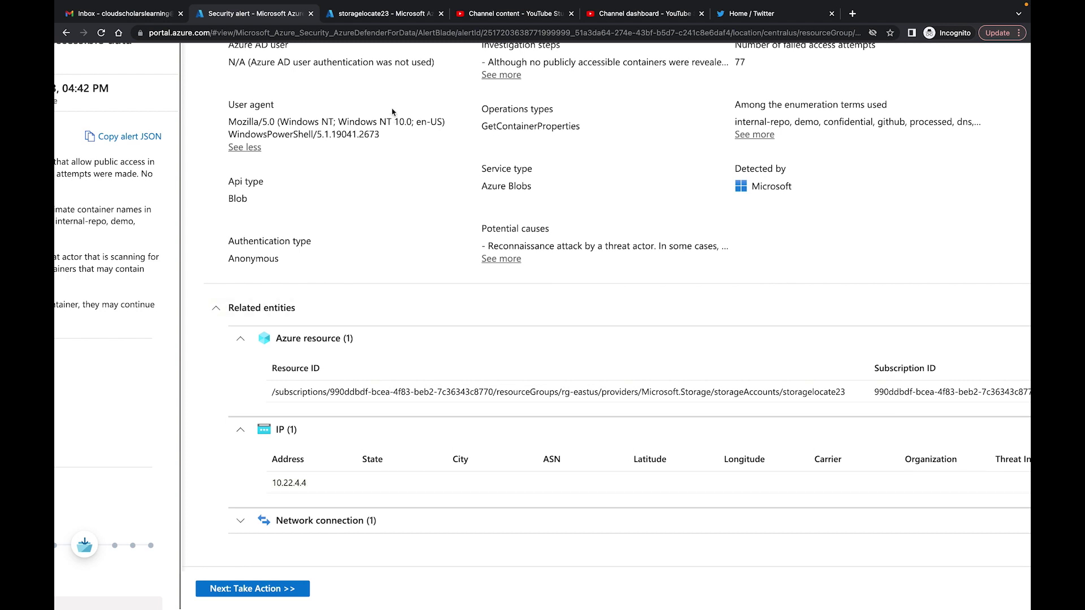
Step: In the storagelocate23 browser tab, search for "virtual", open Virtual machines and check the private IP address of huntingpc
left_click(386, 17)
left_click(396, 54)
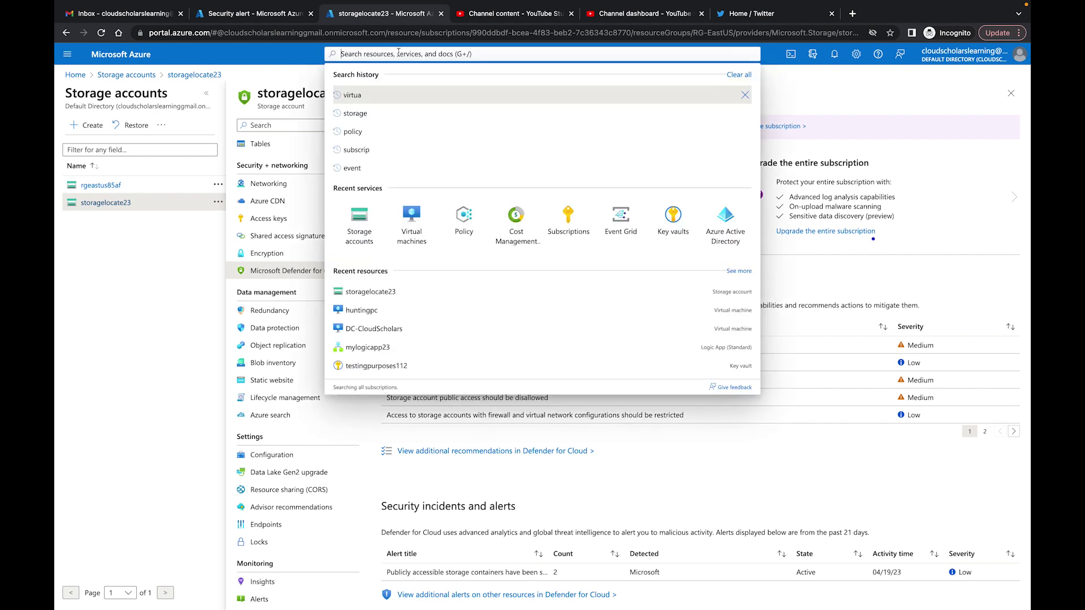
type("virtual")
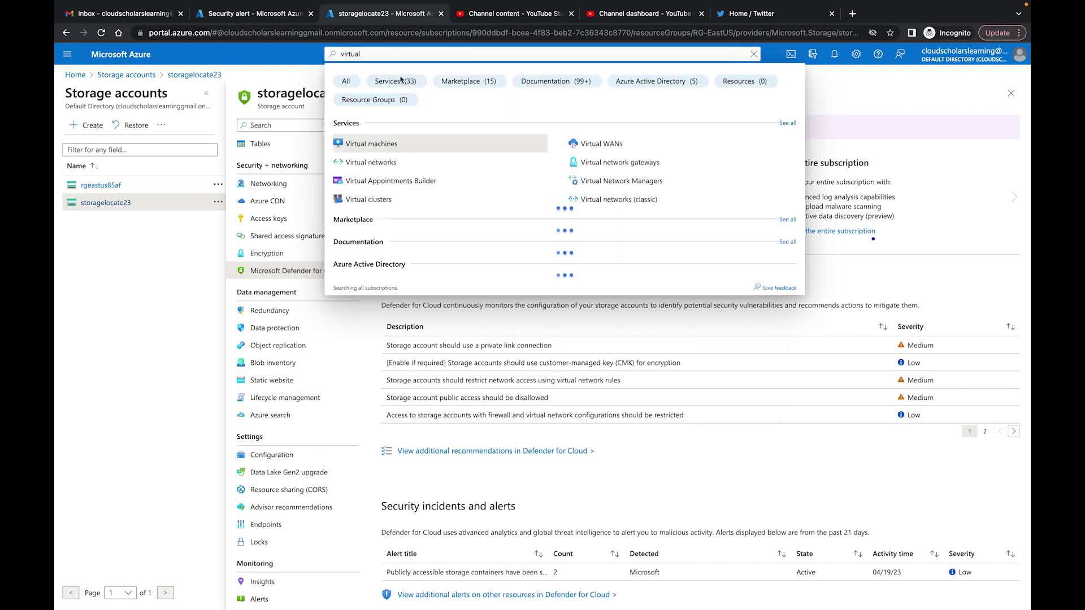
left_click(382, 142)
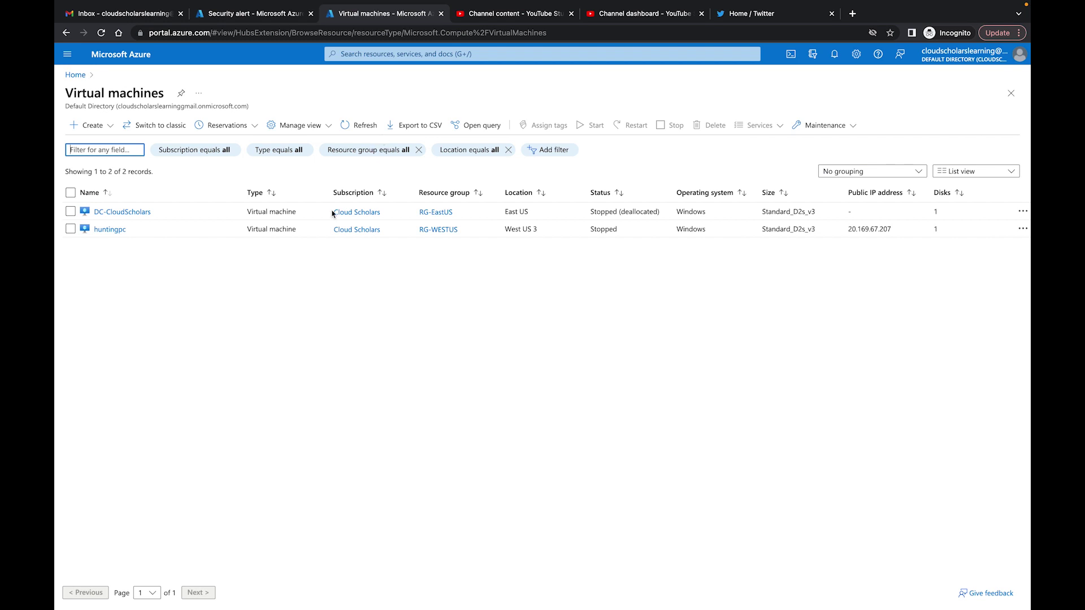
left_click(117, 233)
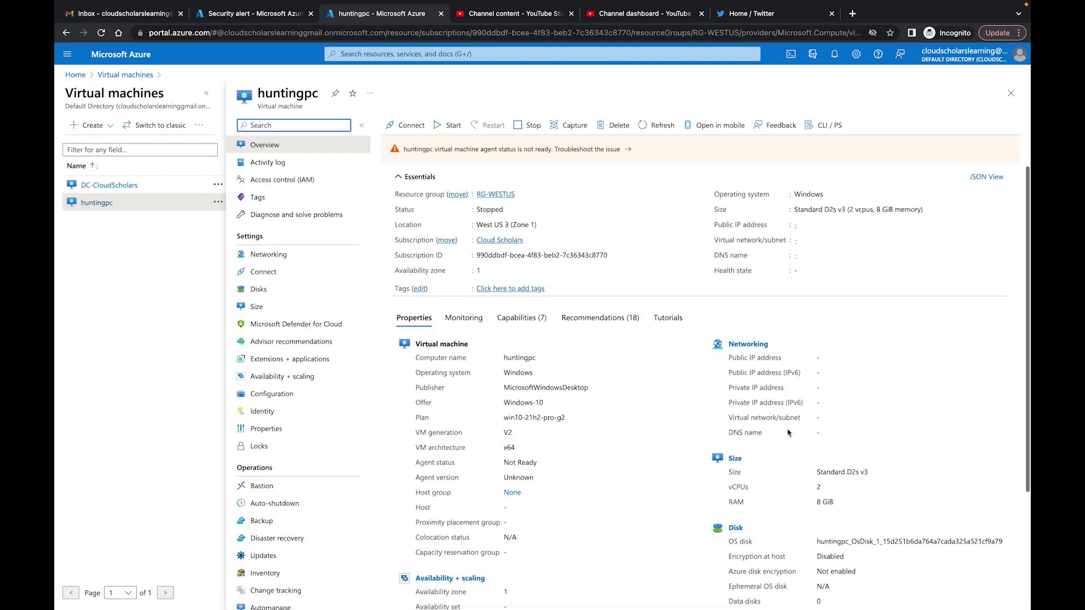
scroll(770, 394, "down", 1)
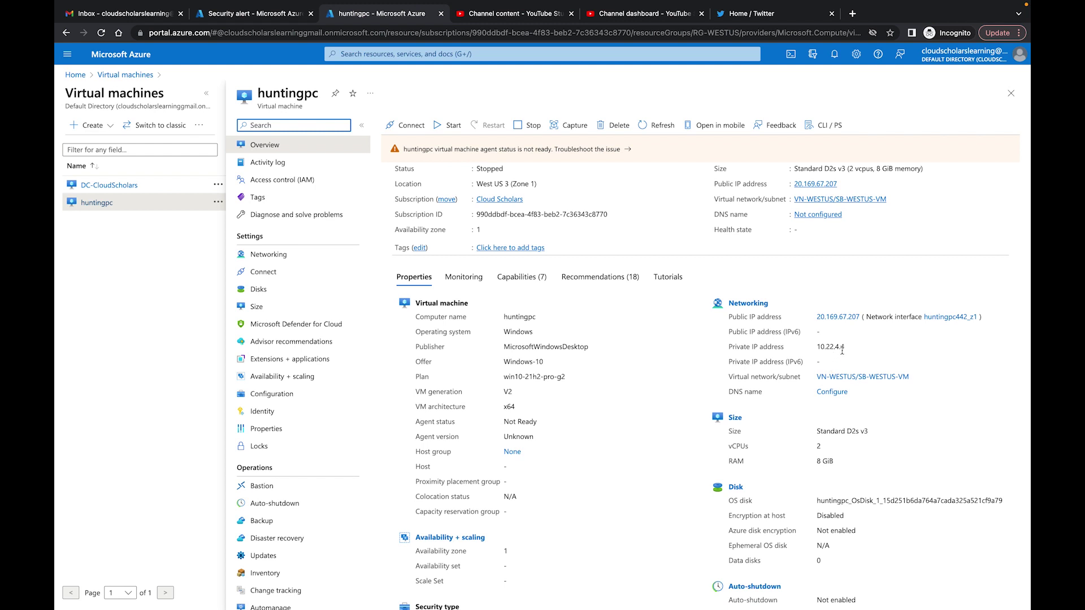
Step: Return to the security alert, expand its related network connection and proceed to the alert's Take action guidance
left_click(265, 17)
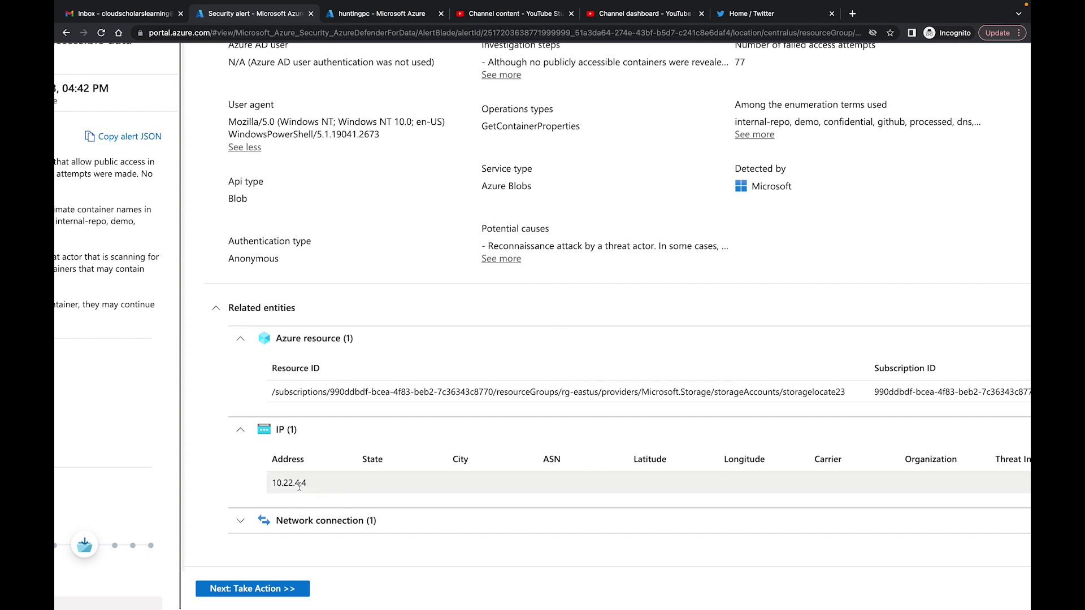
left_click(252, 521)
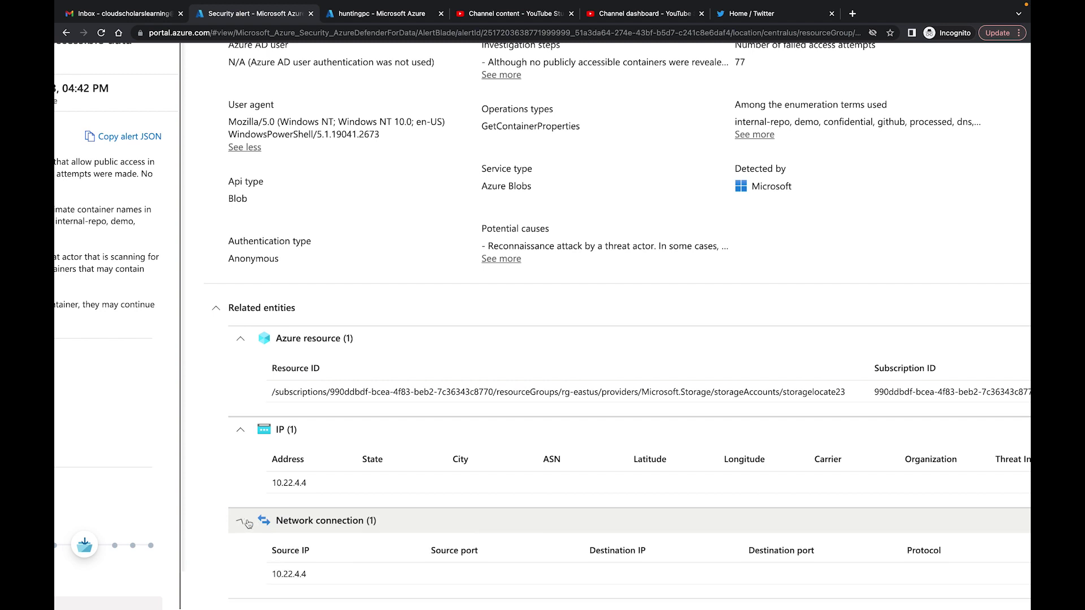
scroll(387, 476, "down", 2)
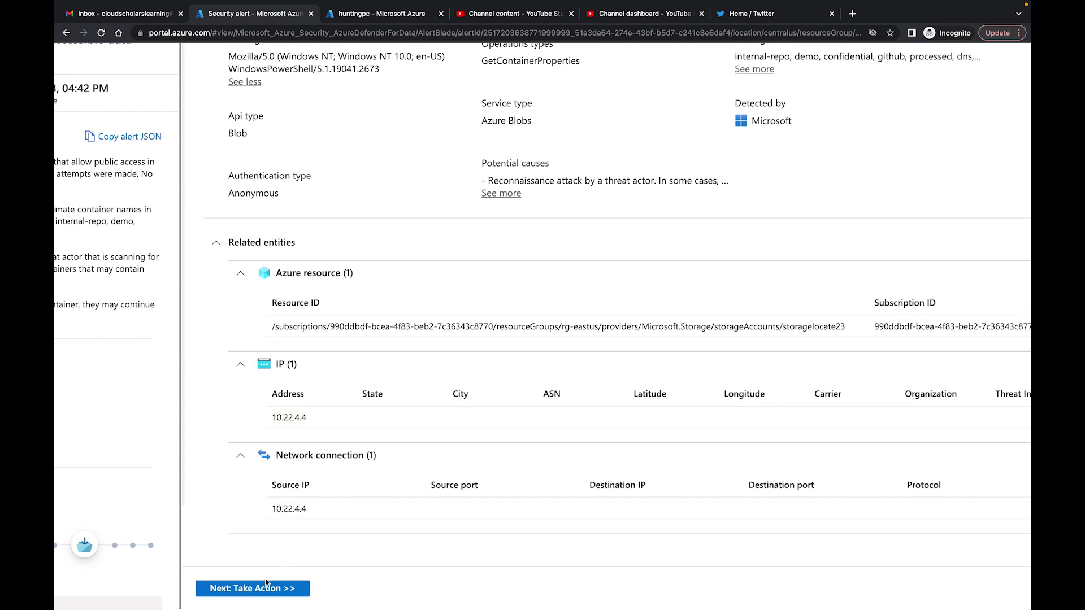
left_click(250, 589)
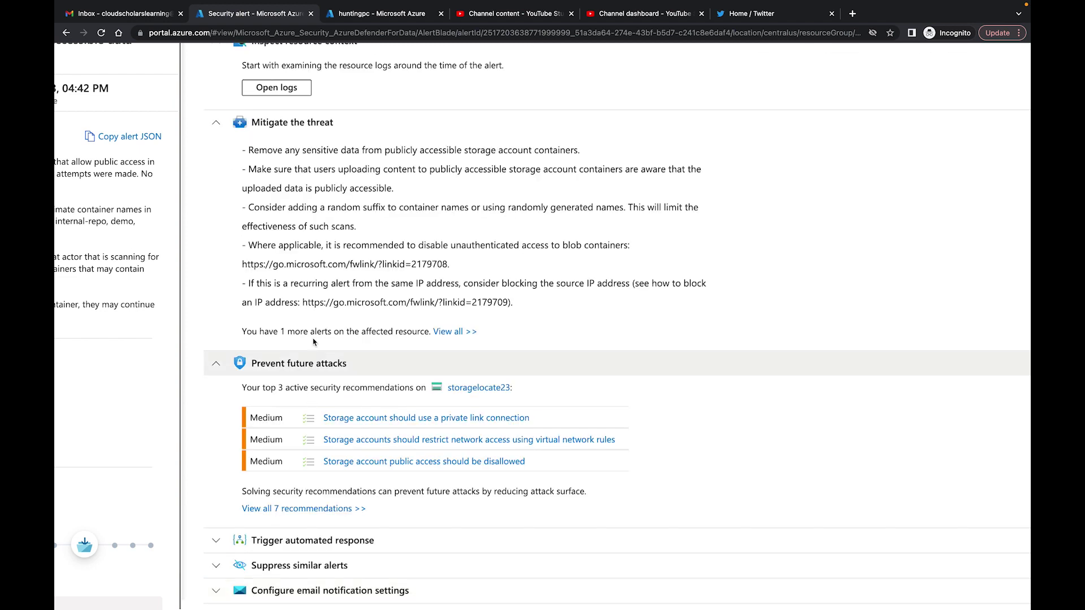
Step: Open the resource logs around the time of the alert from the Inspect resource context guidance
scroll(316, 321, "up", 1)
scroll(316, 320, "up", 3)
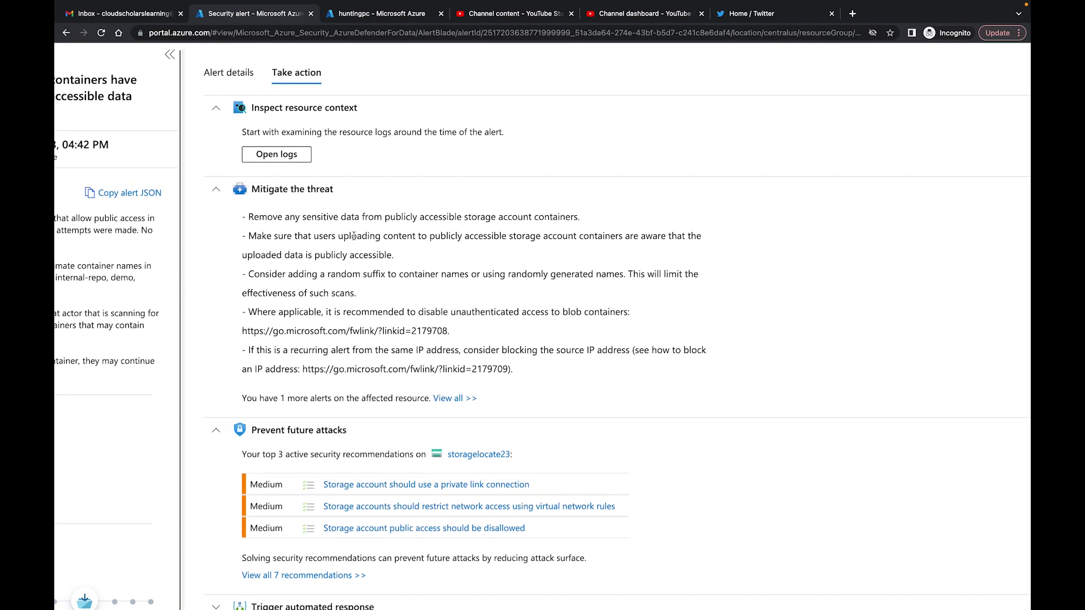
scroll(355, 240, "right", 1)
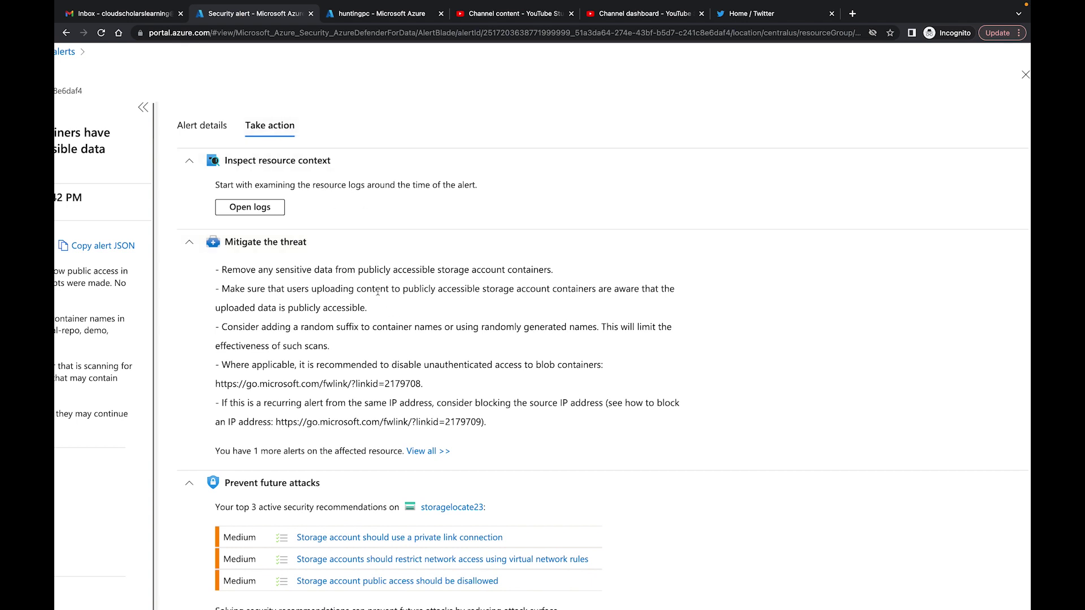
scroll(352, 313, "down", 1)
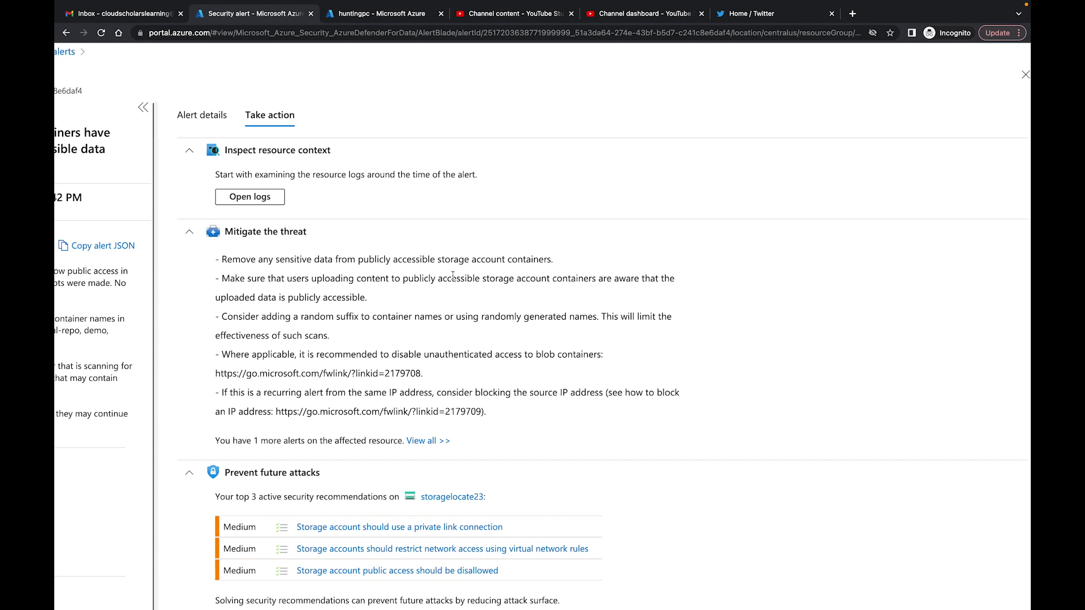
left_click(263, 197)
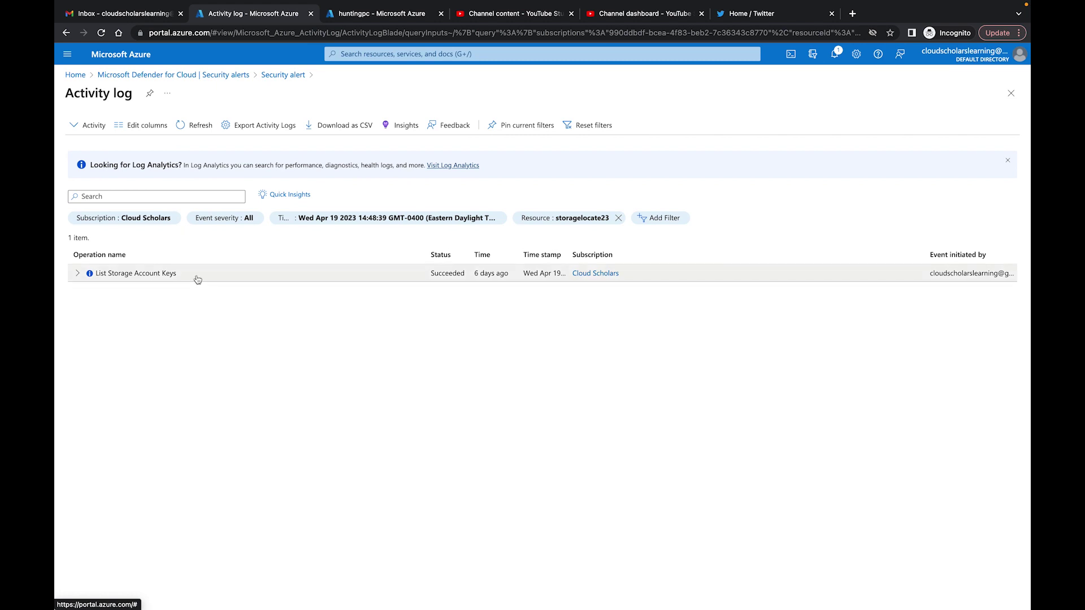
Step: Expand the List Storage Account Keys operation and review the nested event's JSON and summary
left_click(79, 274)
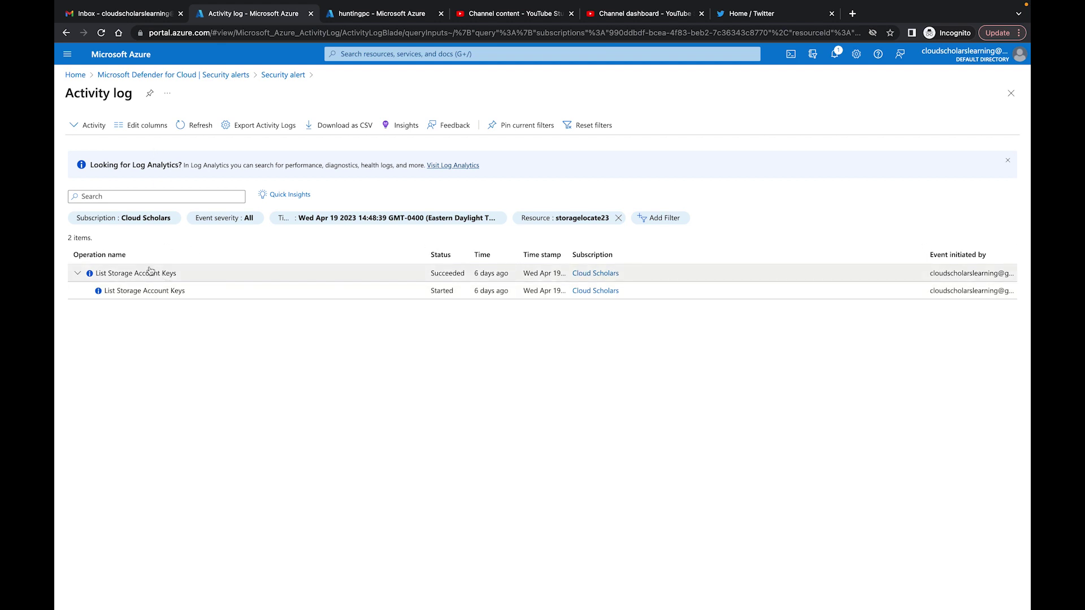
left_click(139, 291)
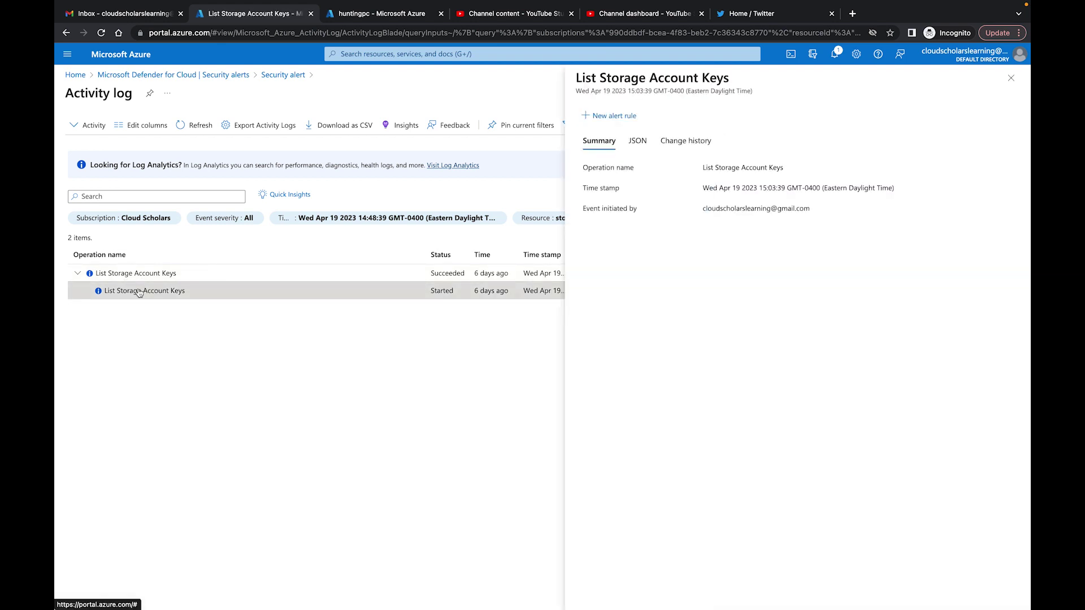
left_click(636, 143)
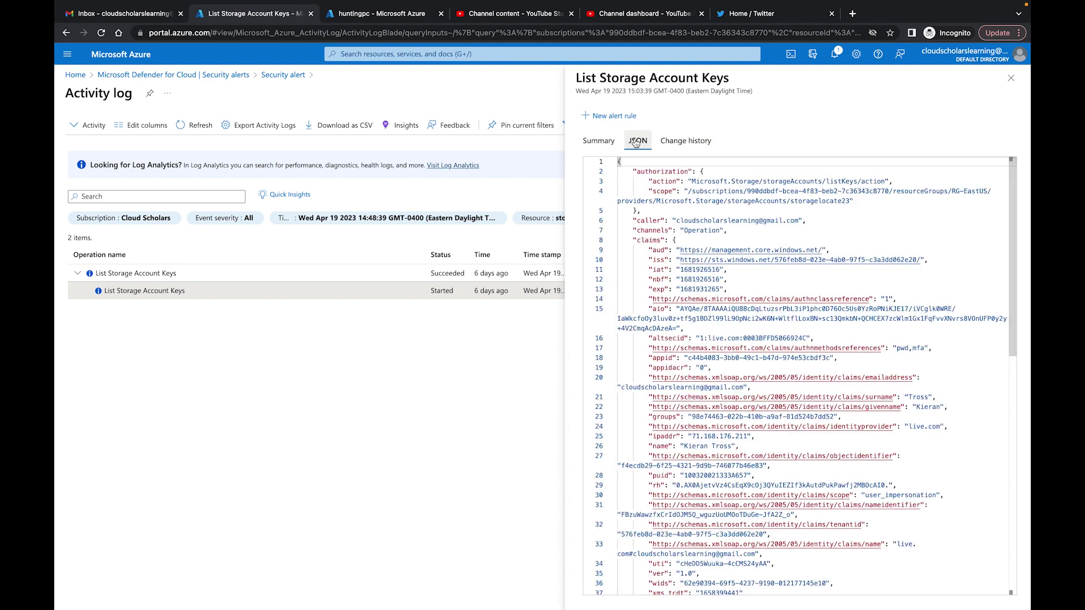
left_click(608, 142)
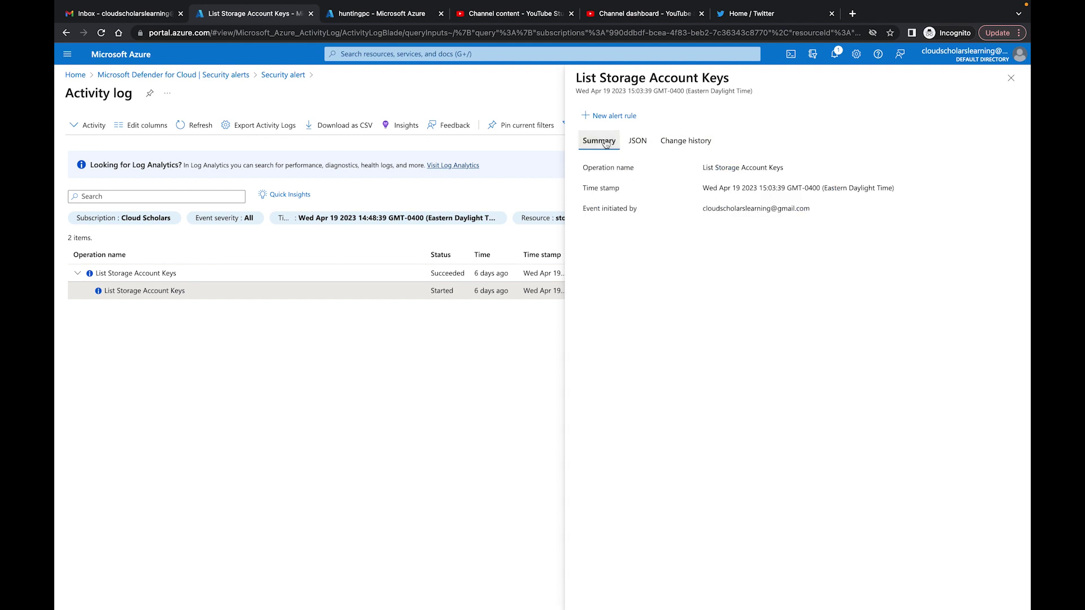
Step: Return to the security alert and proceed to its Take action guidance
left_click(66, 34)
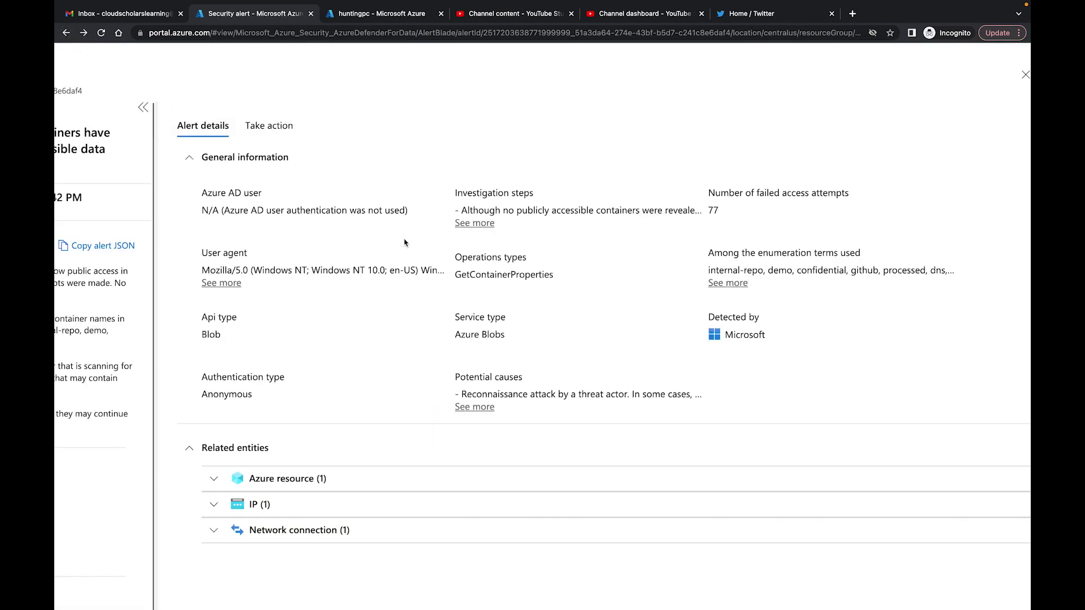
scroll(563, 395, "down", 3)
scroll(564, 395, "down", 1)
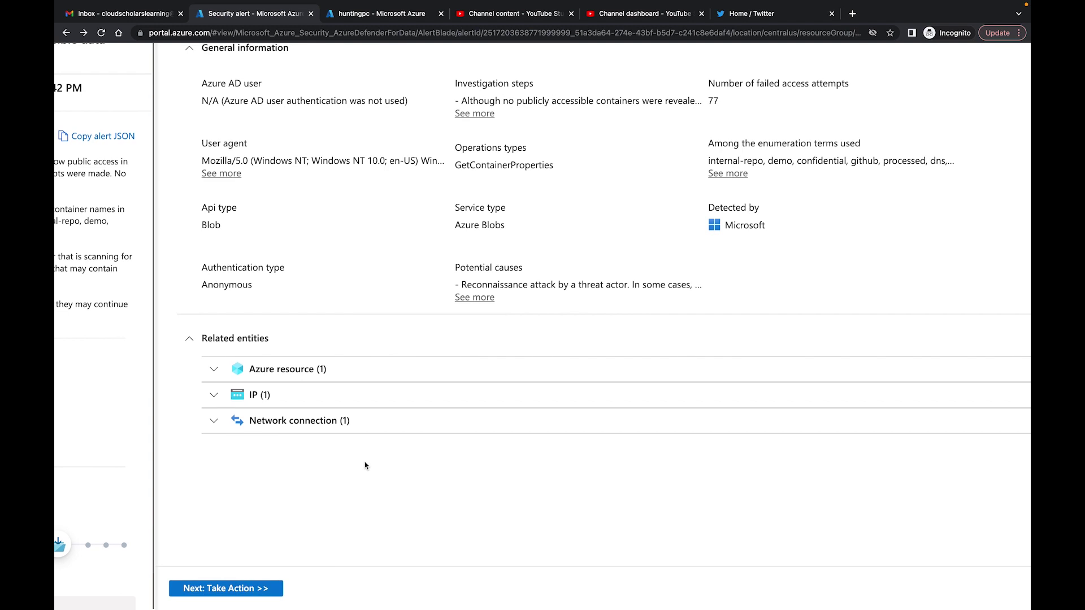
left_click(235, 582)
Step: Read the threat mitigation advice and the security recommendations for preventing future attacks on storagelocate23
scroll(342, 326, "up", 2)
scroll(342, 326, "down", 1)
scroll(342, 326, "down", 1)
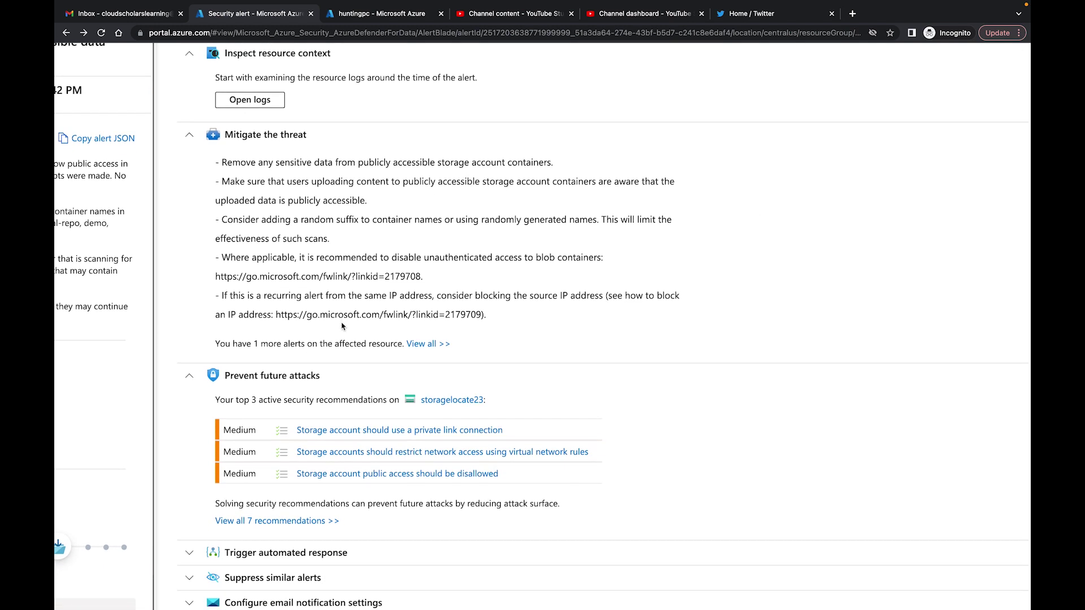
scroll(277, 162, "up", 5)
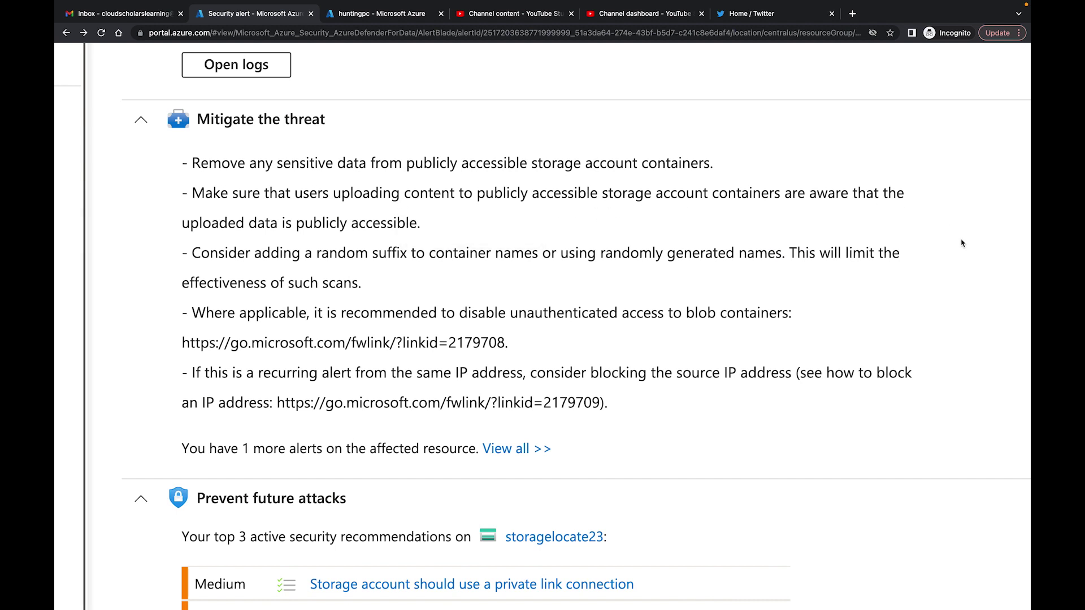
scroll(962, 243, "down", 1)
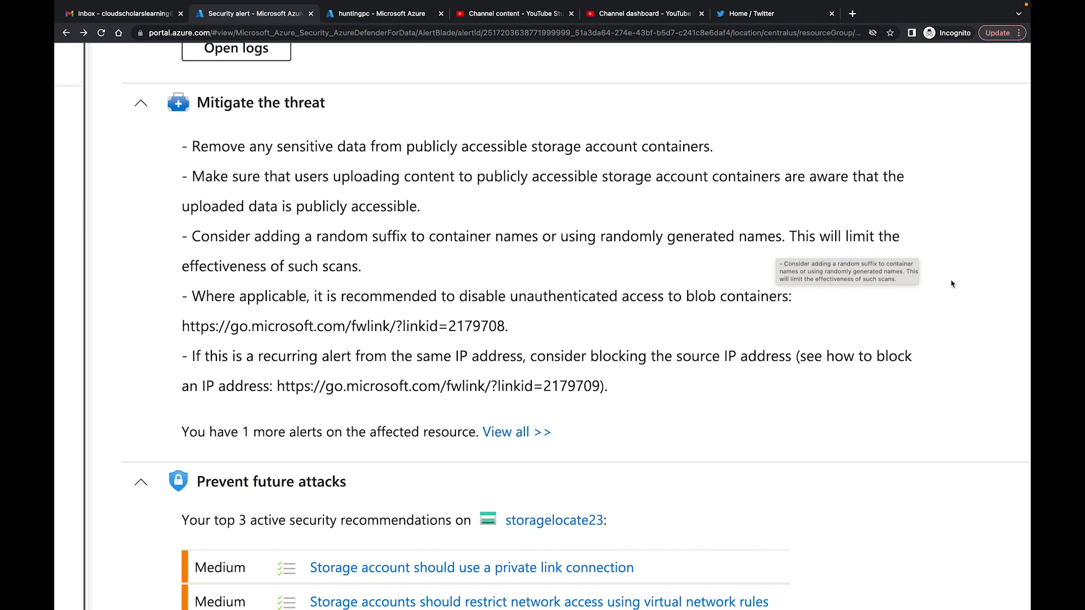
scroll(952, 283, "down", 2)
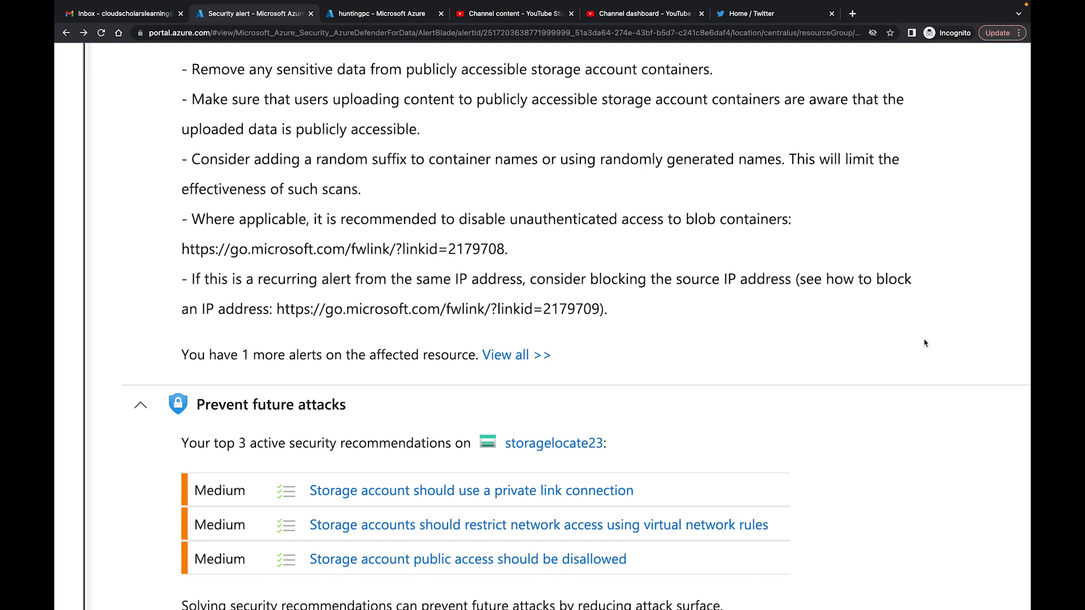
scroll(924, 343, "down", 1)
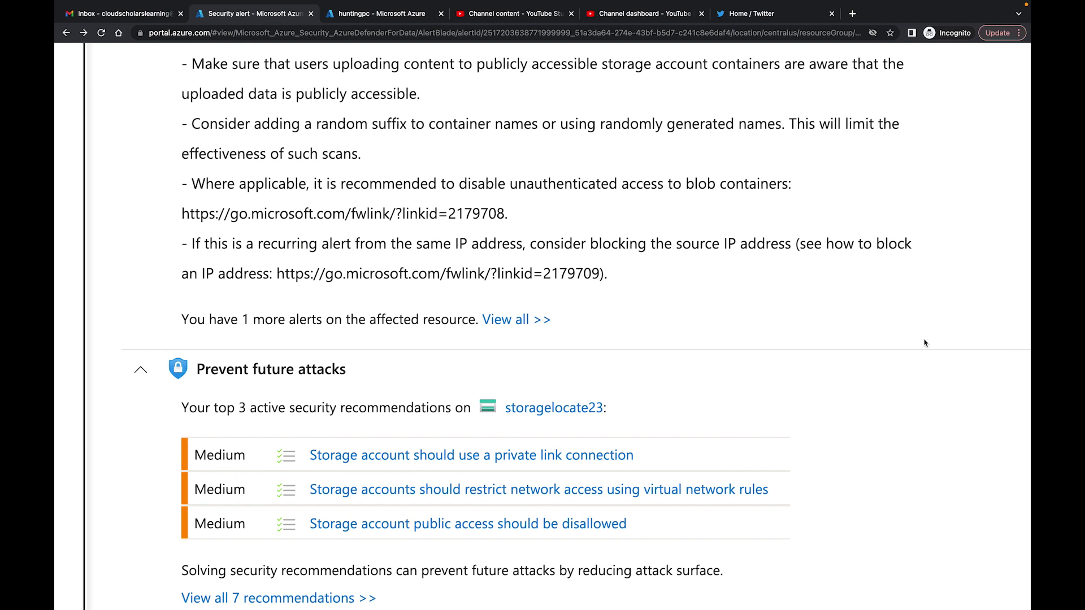
scroll(924, 343, "down", 4)
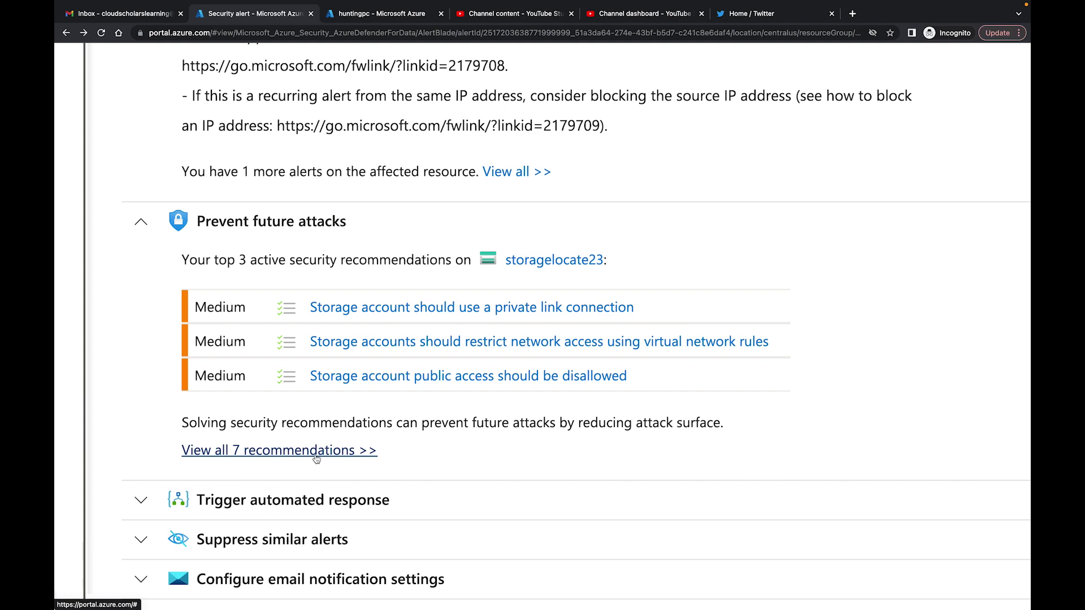
Step: Expand the options for triggering an automated response, suppressing similar alerts and configuring email notification settings
left_click(279, 510)
key("super+minus")
key("super+minus")
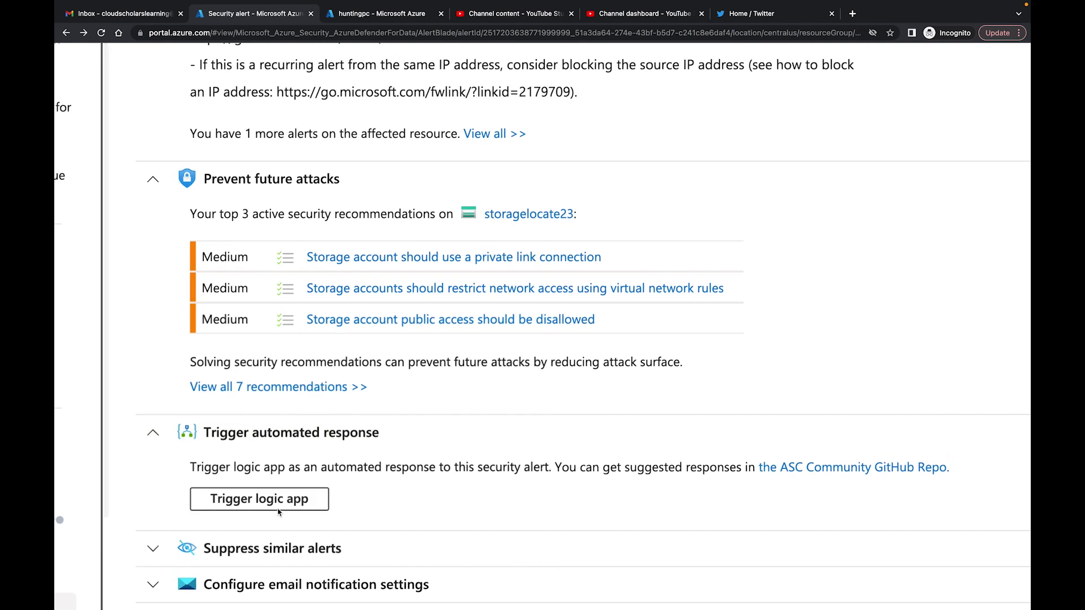
left_click(253, 567)
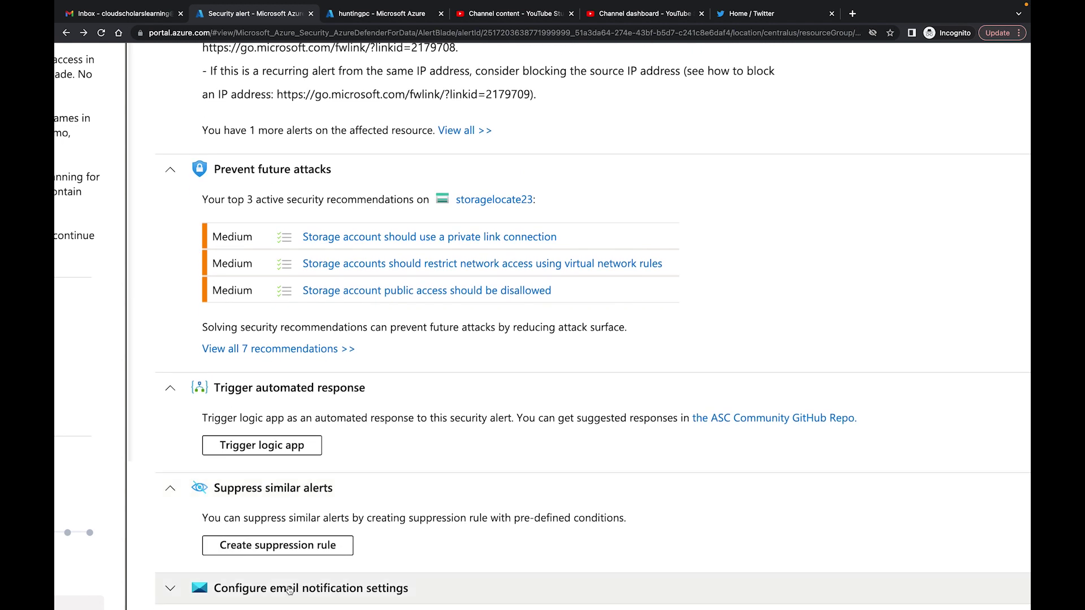
left_click(284, 587)
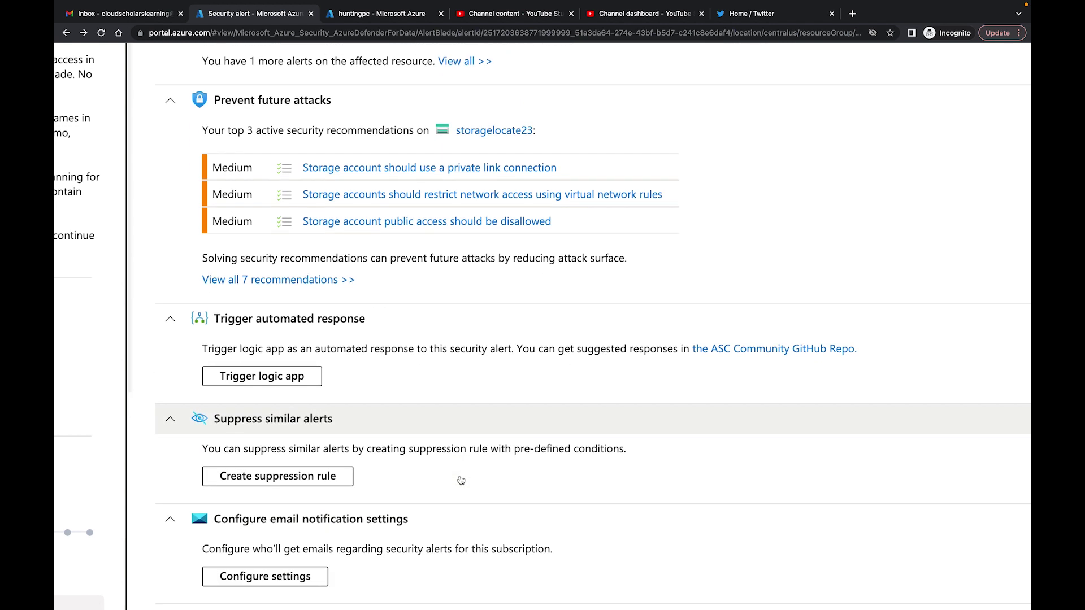
key("super+minus")
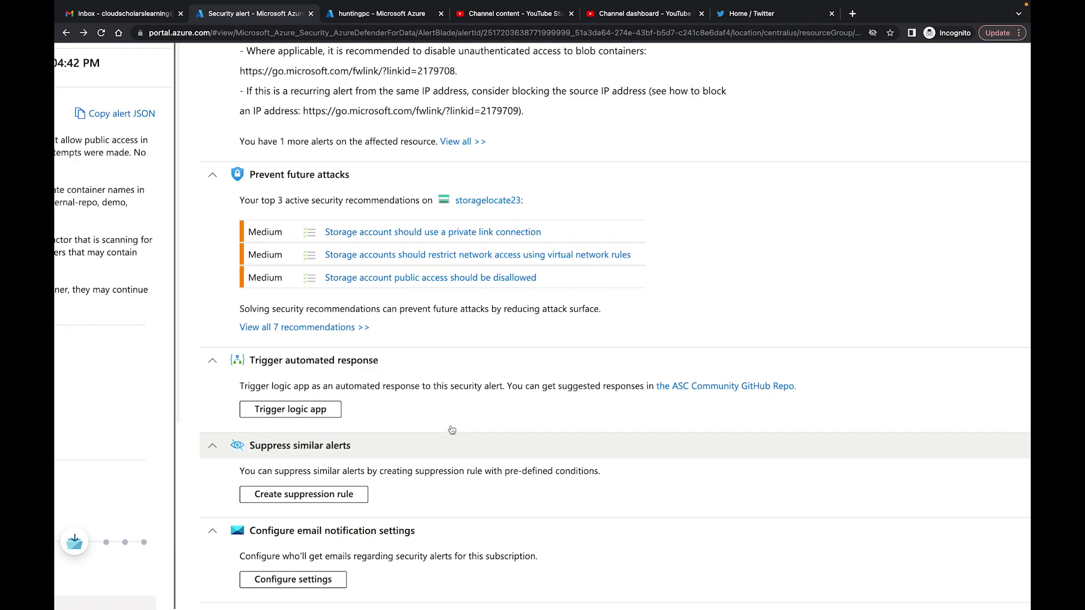
key("super+minus")
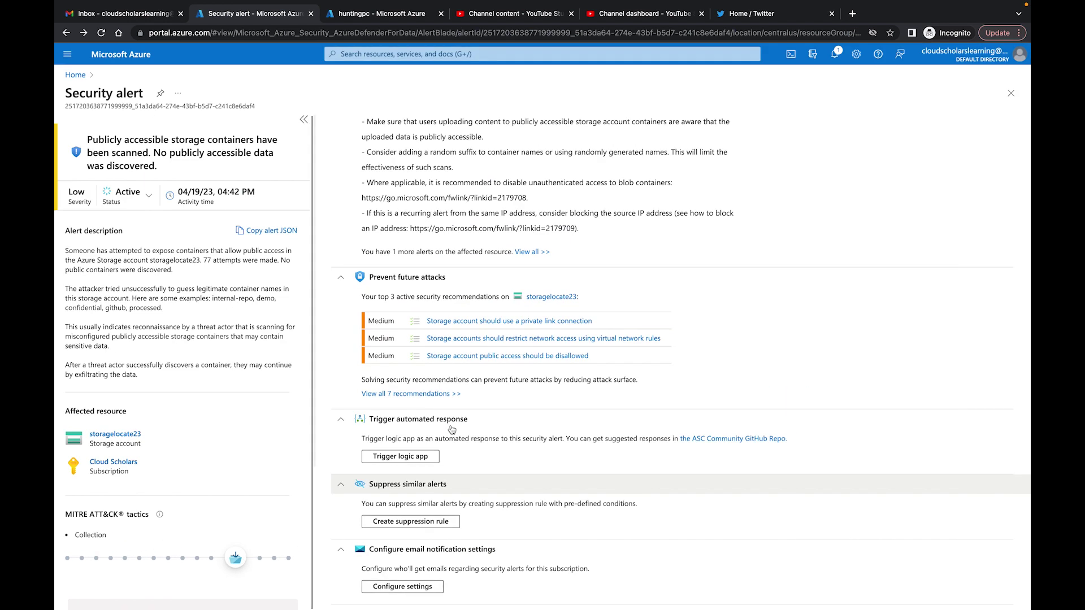
Step: In the huntingpc browser tab, go to Storage accounts, open storagelocate23 and view its activity log
left_click(361, 18)
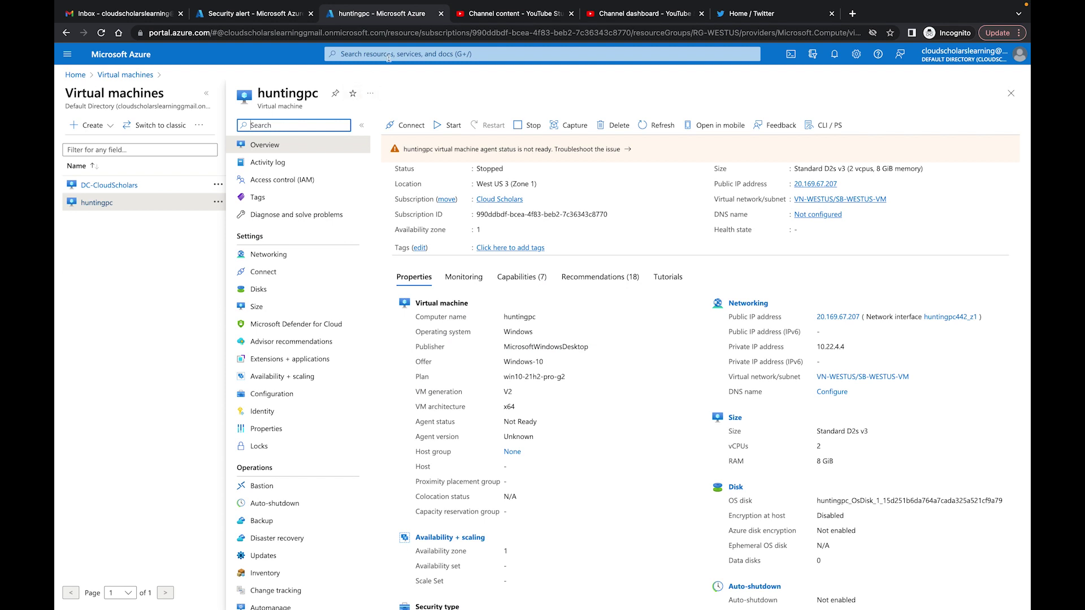
key("g+slash")
left_click(413, 222)
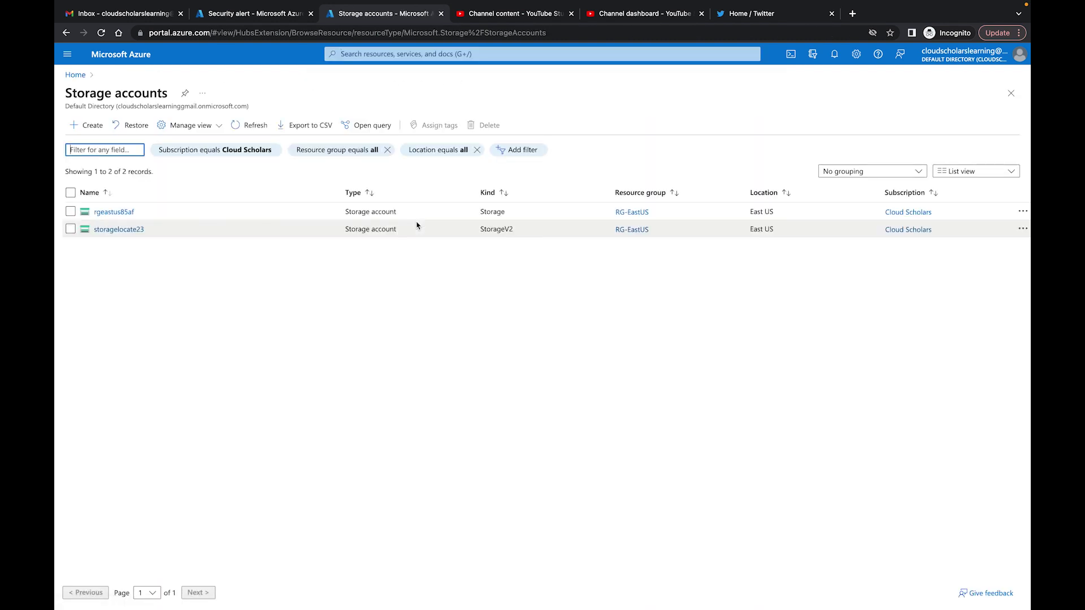
left_click(133, 230)
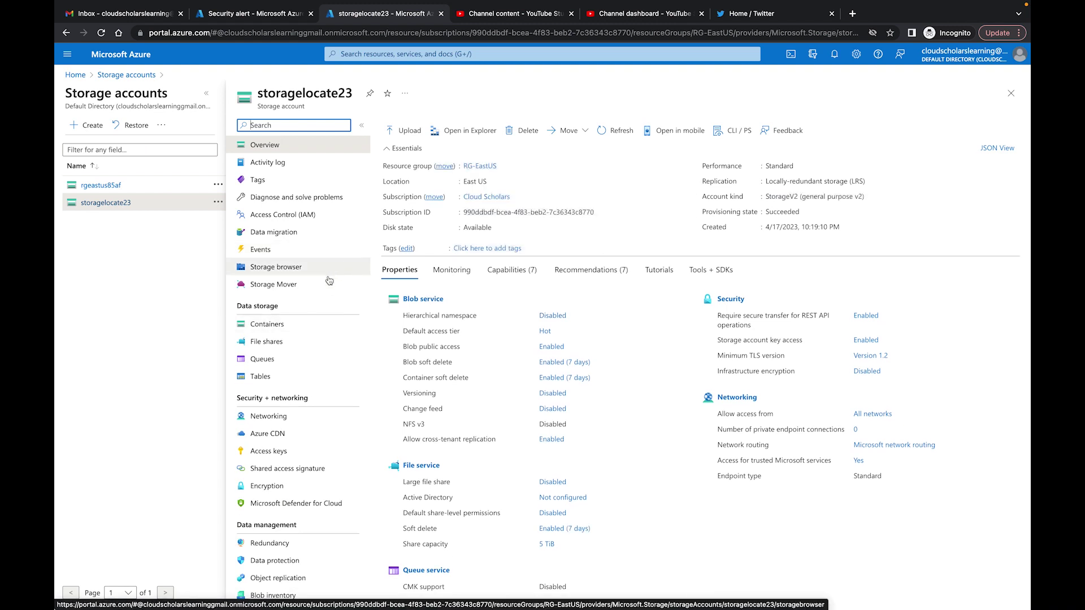
left_click(305, 165)
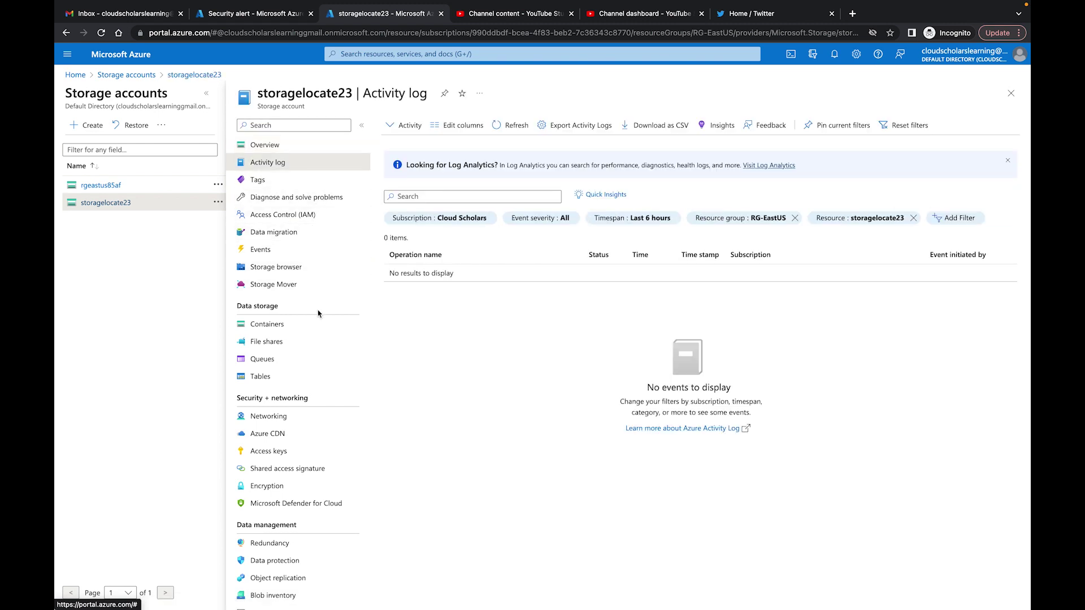
Step: Open storagelocate23's metrics and chart the Transactions metric in the Account namespace
scroll(318, 314, "down", 6)
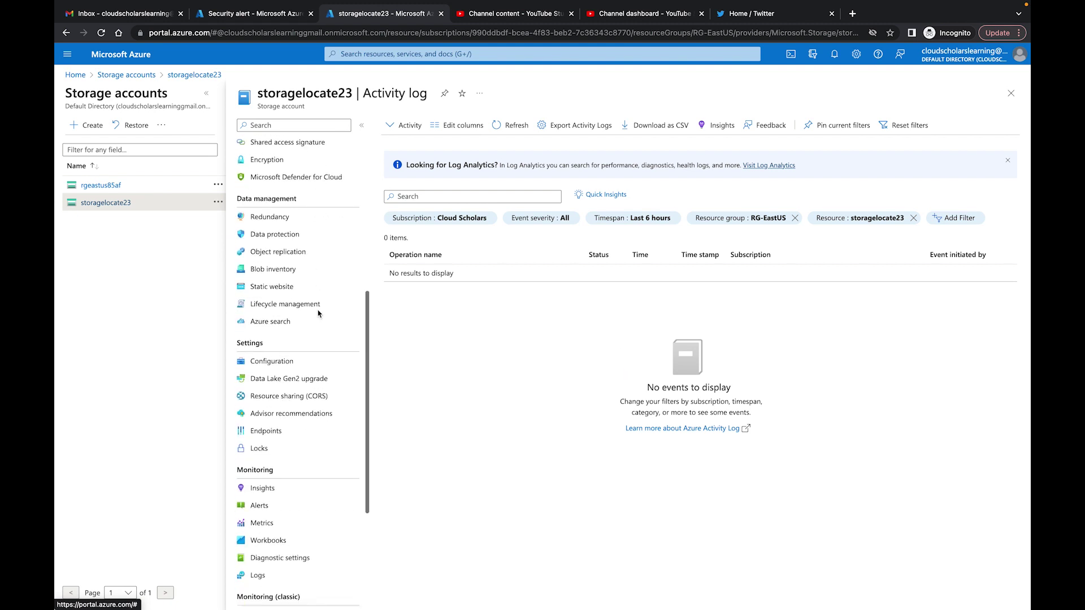
scroll(316, 316, "down", 3)
left_click(292, 387)
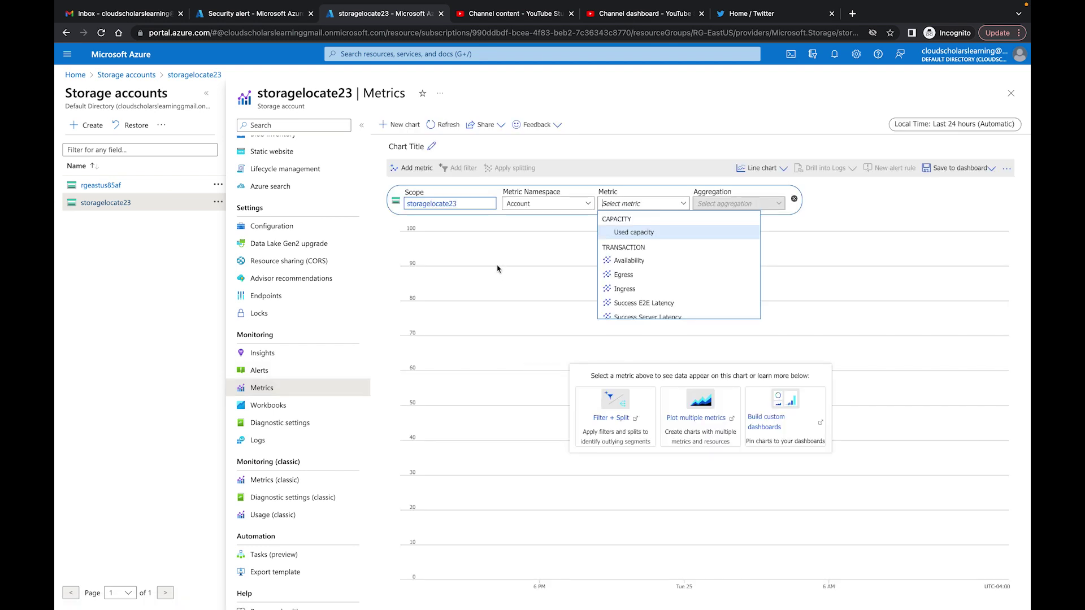
left_click(843, 204)
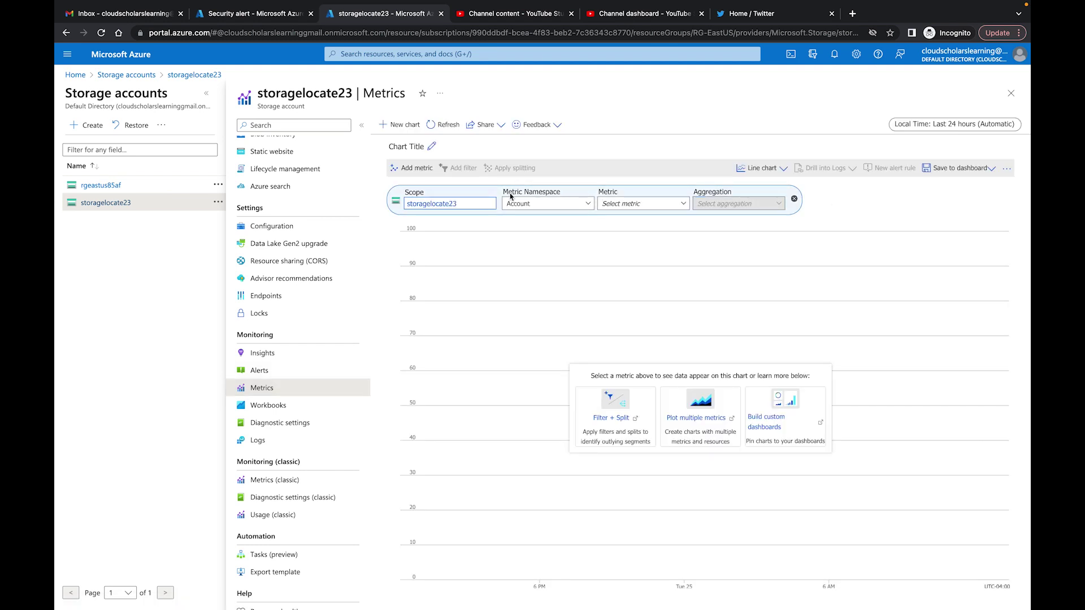
left_click(559, 204)
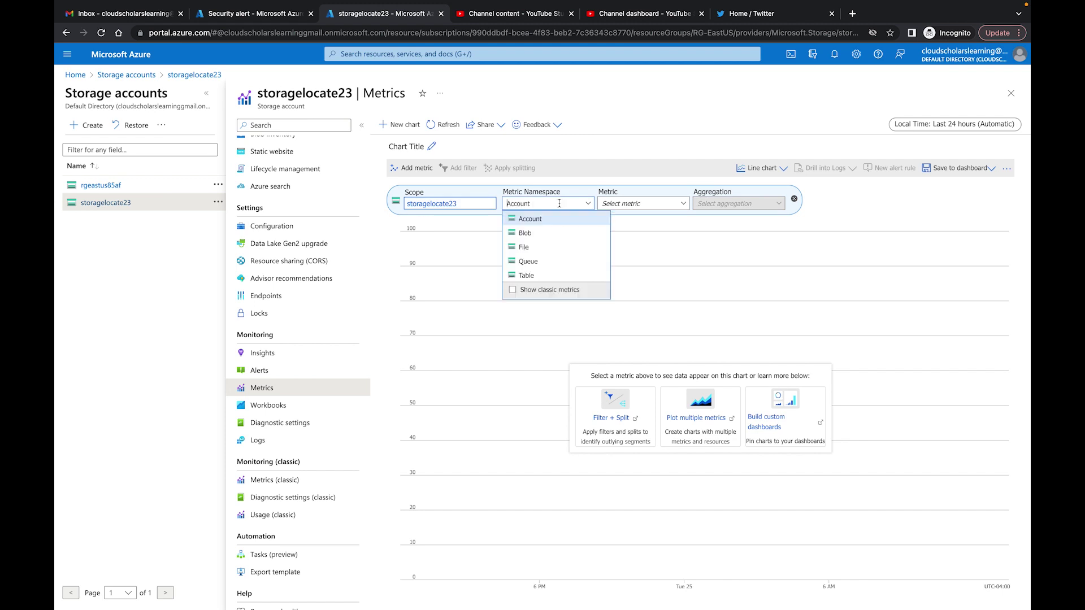
left_click(641, 204)
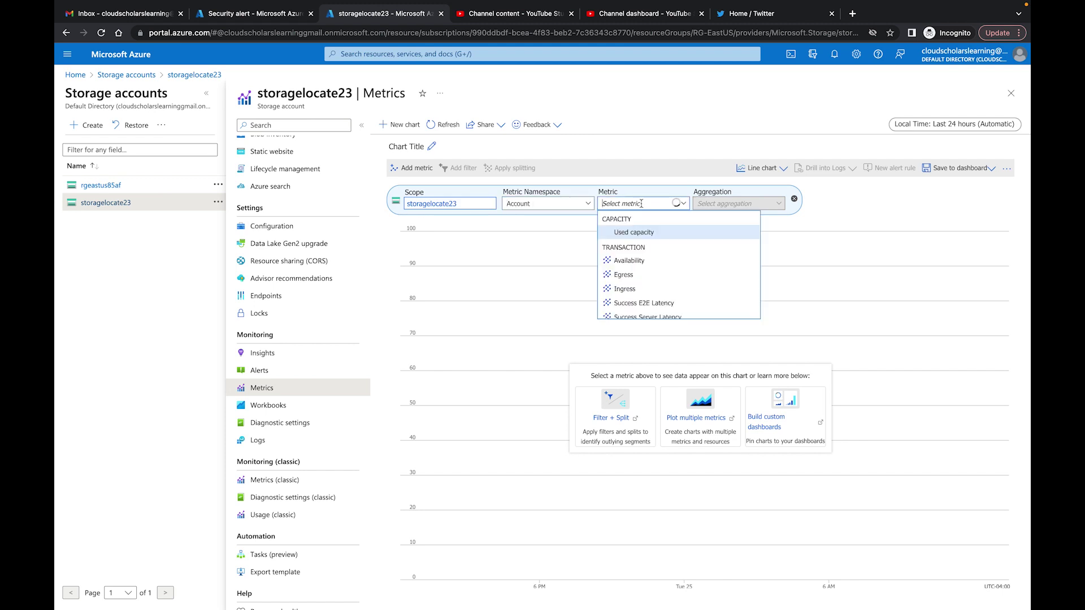
scroll(650, 288, "down", 2)
left_click(647, 309)
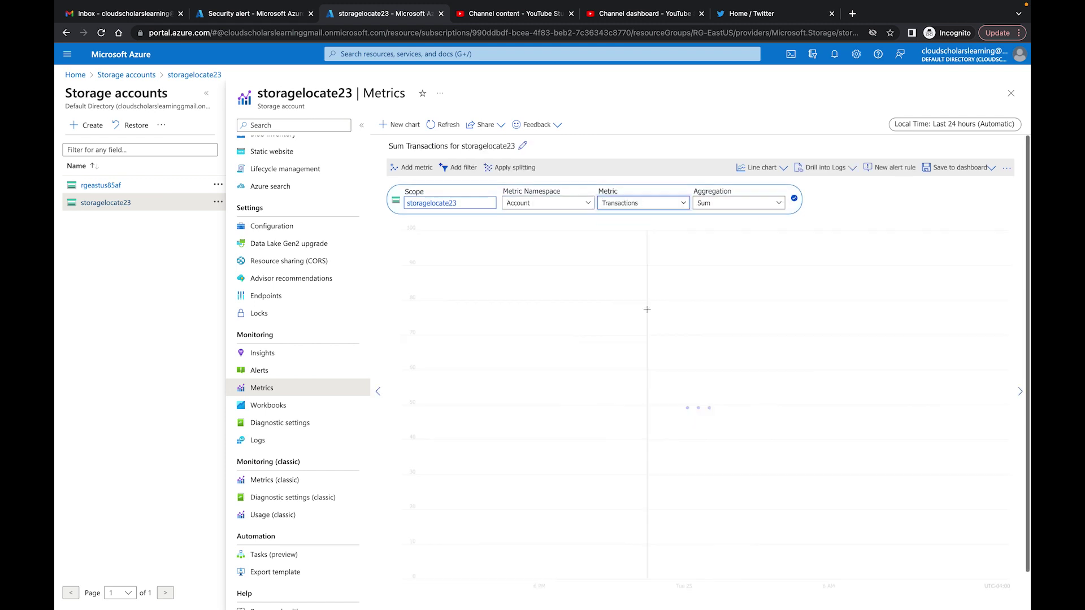
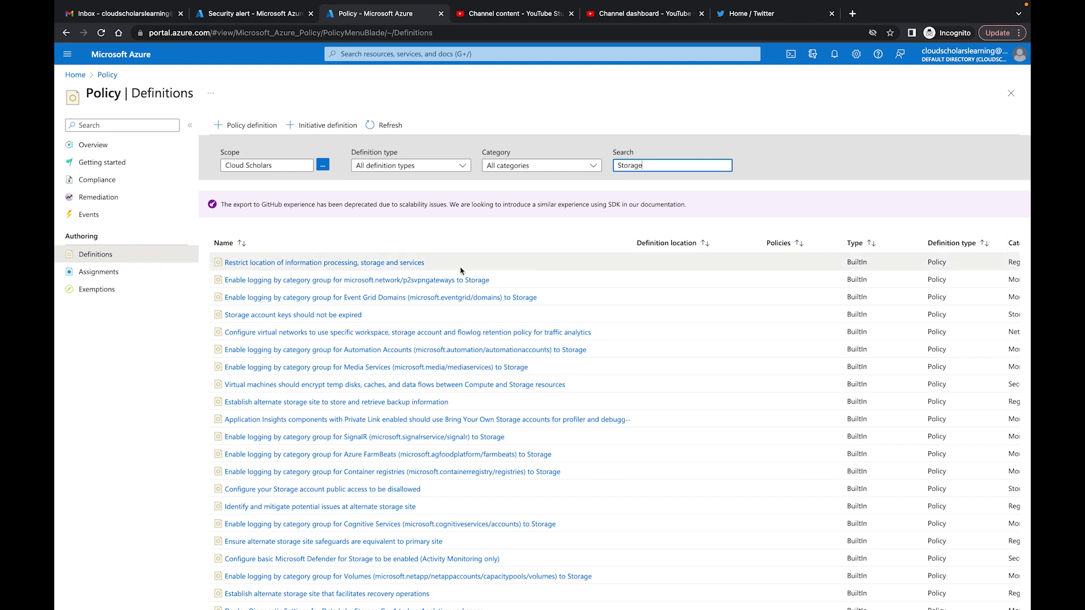
Step: Look through the Azure Policy definitions filtered by "Storage" for the Cloud Scholars scope
scroll(270, 281, "up", 3)
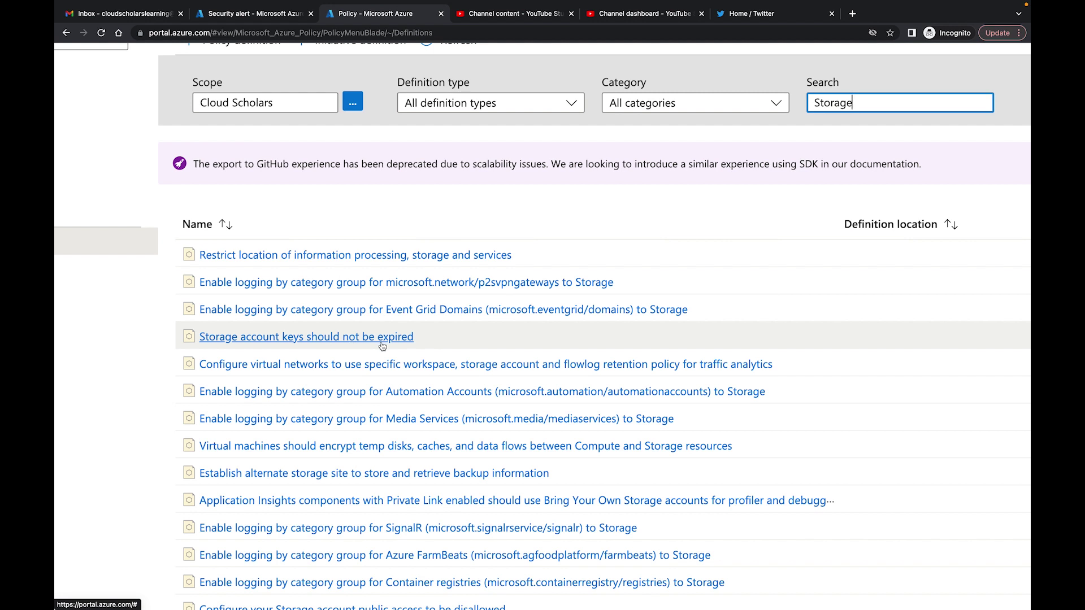
scroll(362, 350, "down", 1)
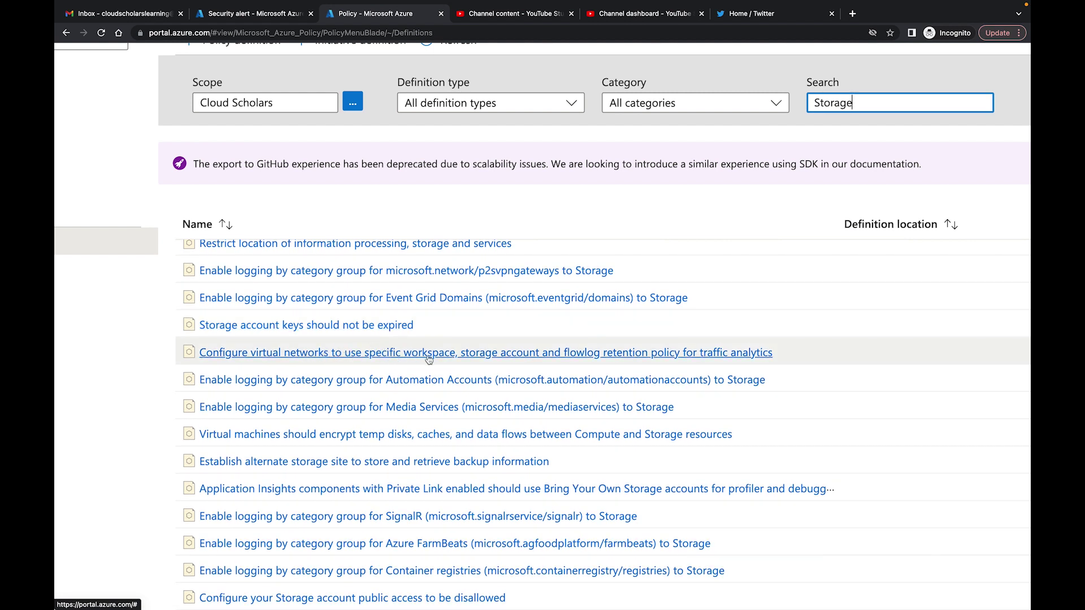
scroll(429, 360, "up", 1)
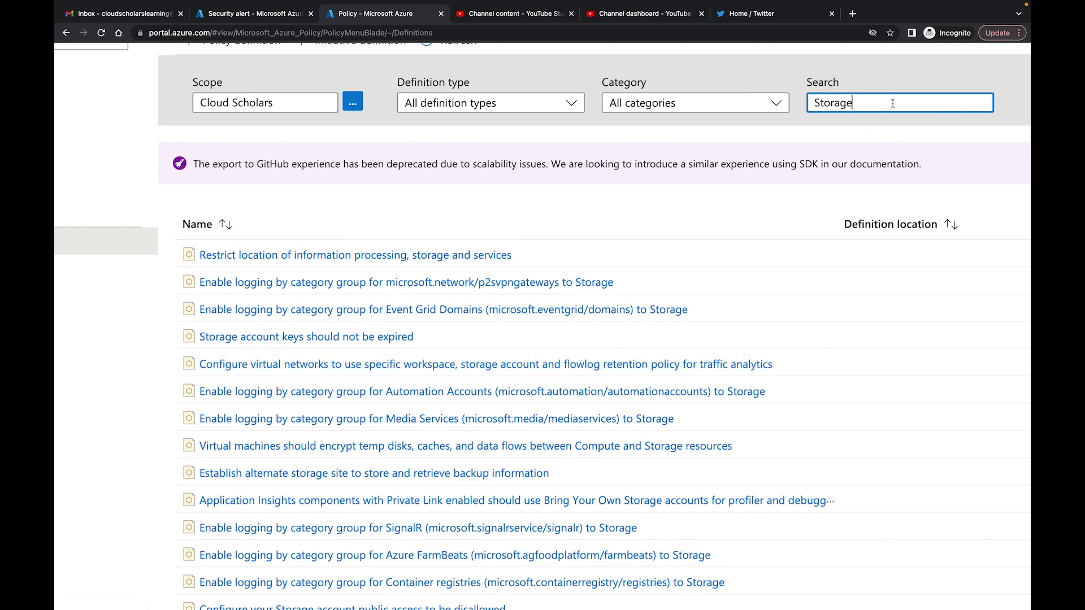
Step: Narrow the policy definitions search to "Storage Account" and look through the matching policies
type("Account")
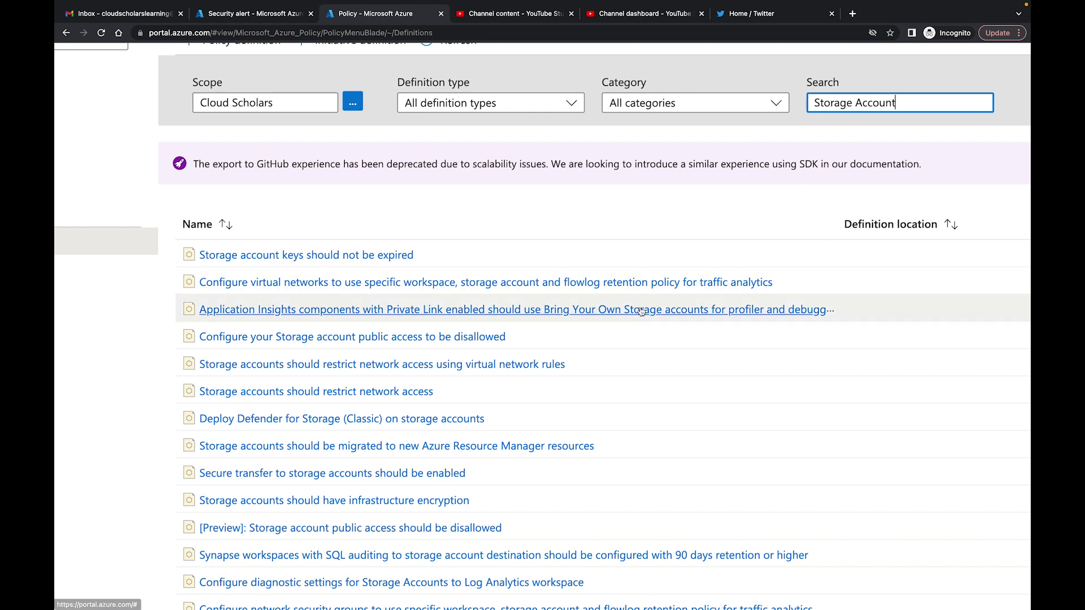
scroll(563, 318, "down", 1)
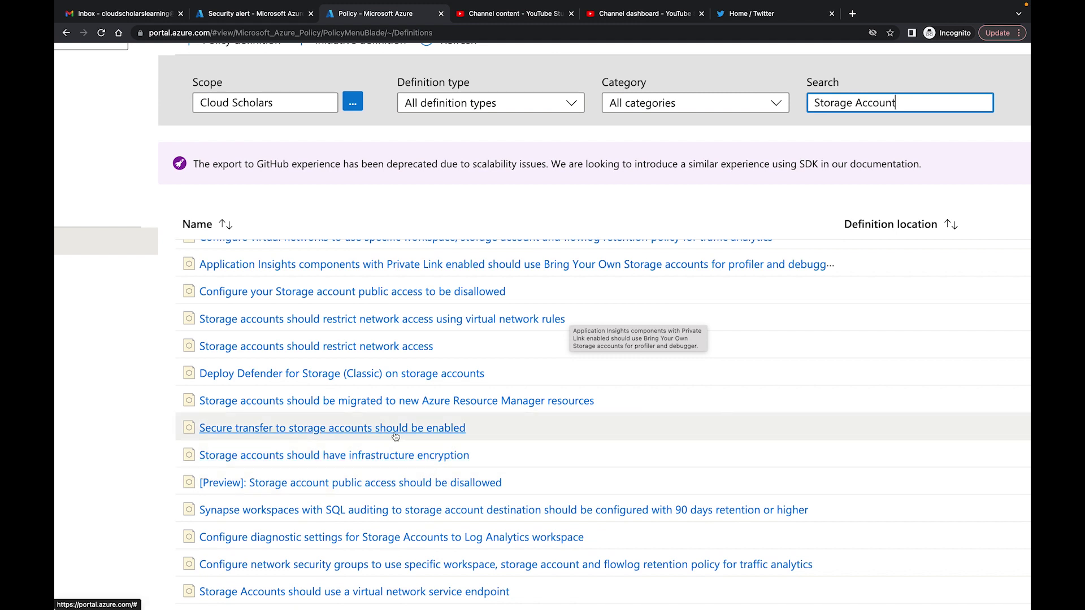
scroll(425, 432, "down", 1)
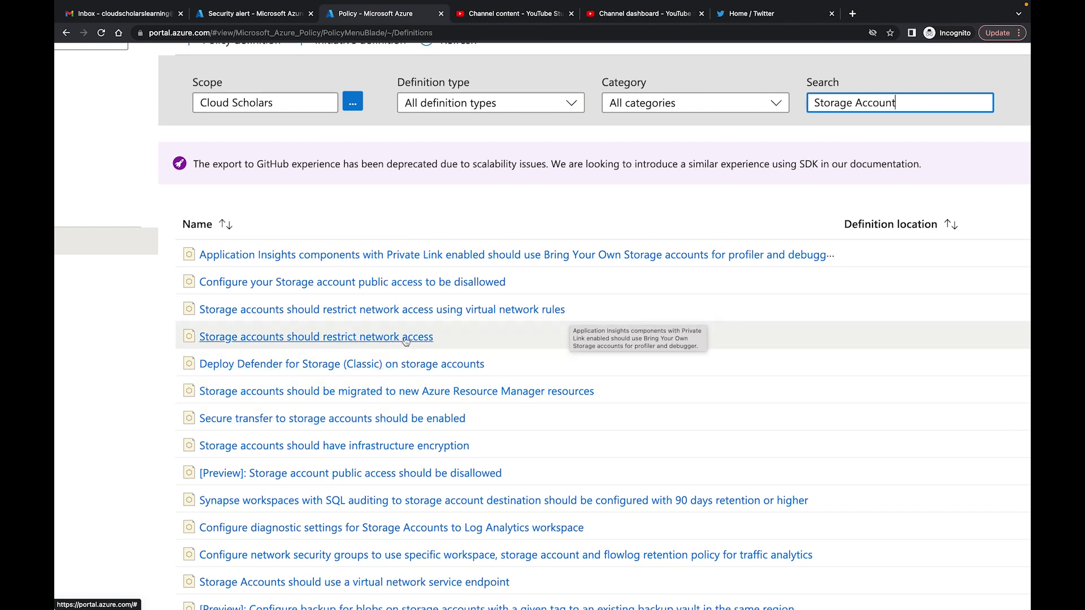
key("ctrl+minus")
key("ctrl+minus")
scroll(406, 340, "down", 3)
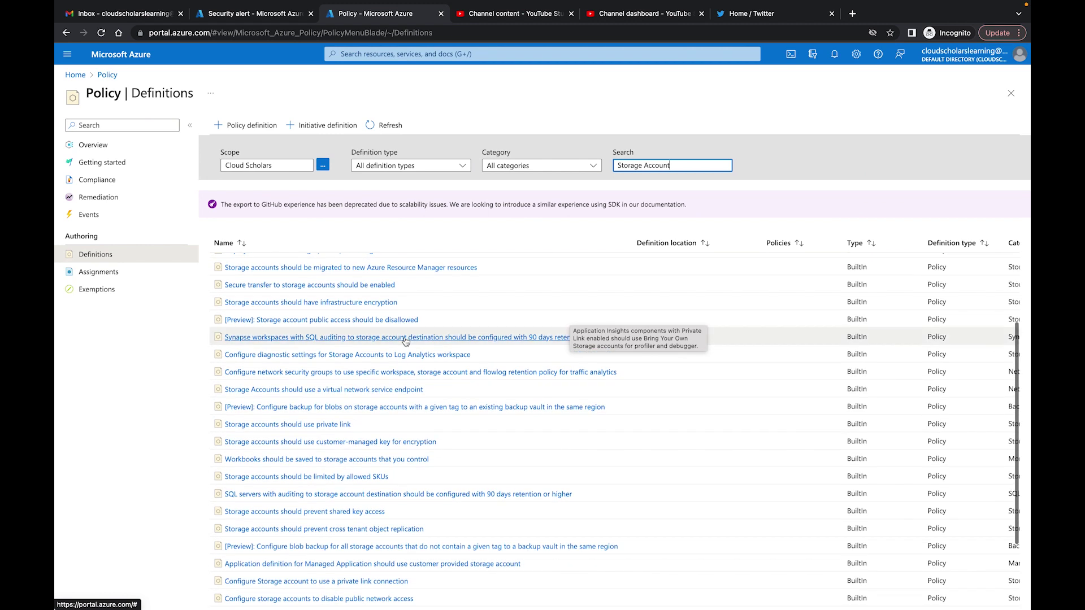
scroll(406, 341, "down", 5)
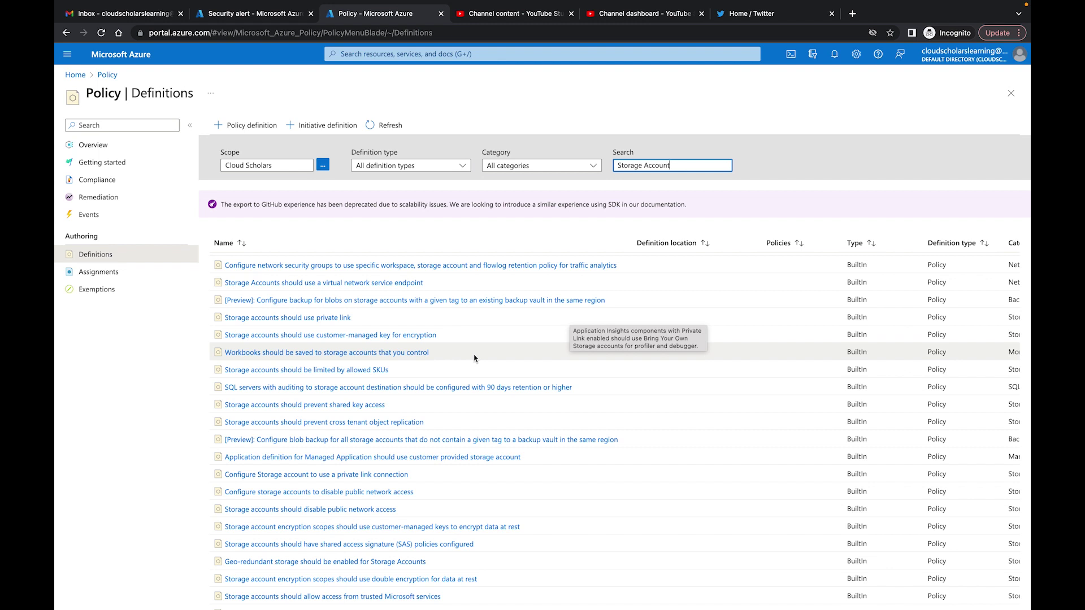
scroll(474, 362, "down", 2)
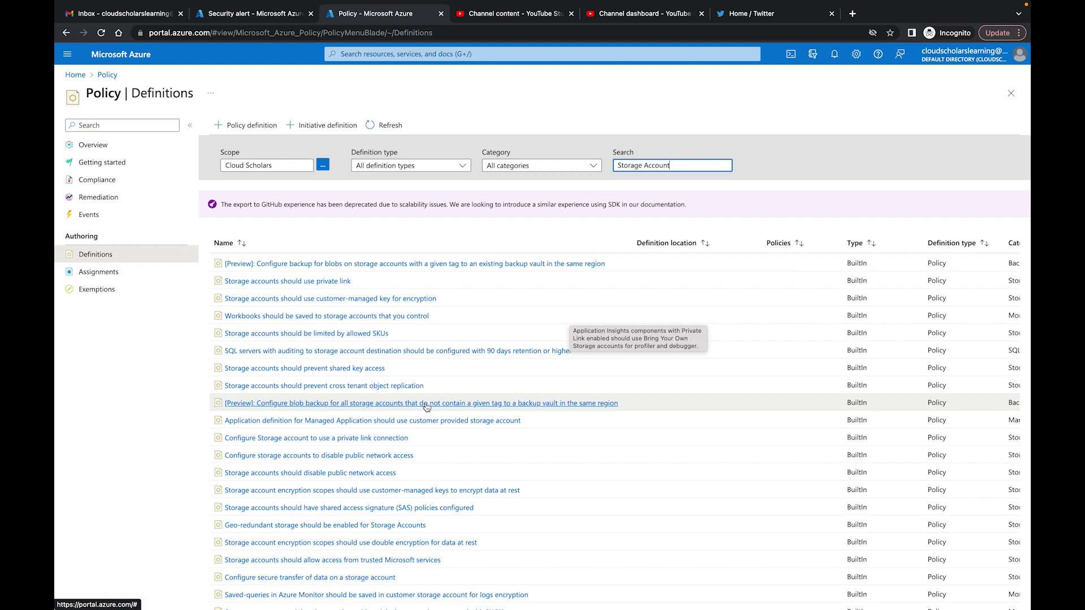
scroll(439, 358, "up", 2)
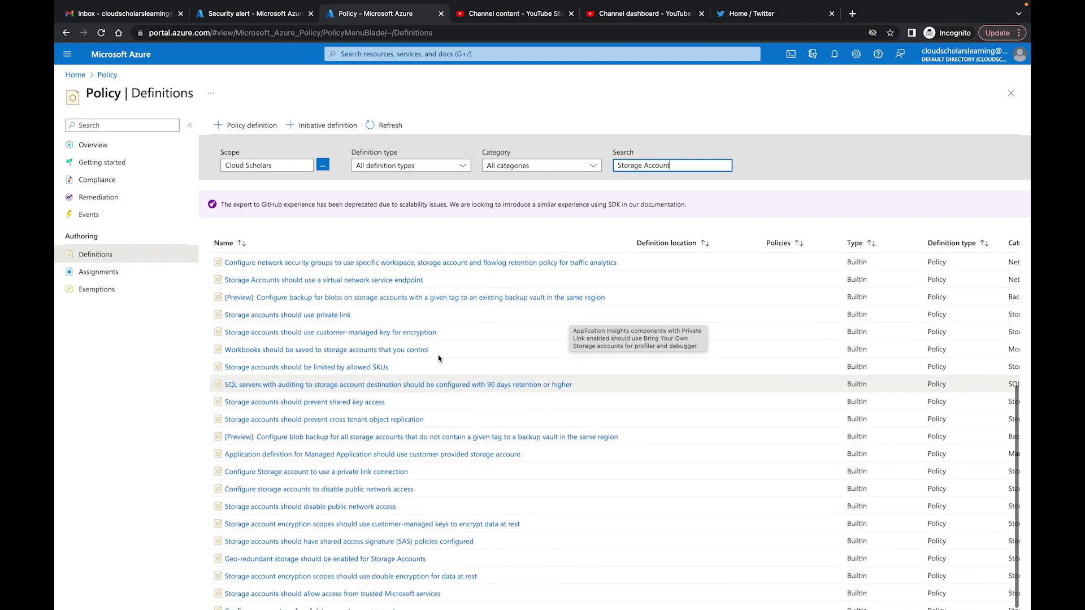
scroll(439, 358, "up", 1)
scroll(439, 359, "up", 3)
scroll(439, 358, "up", 9)
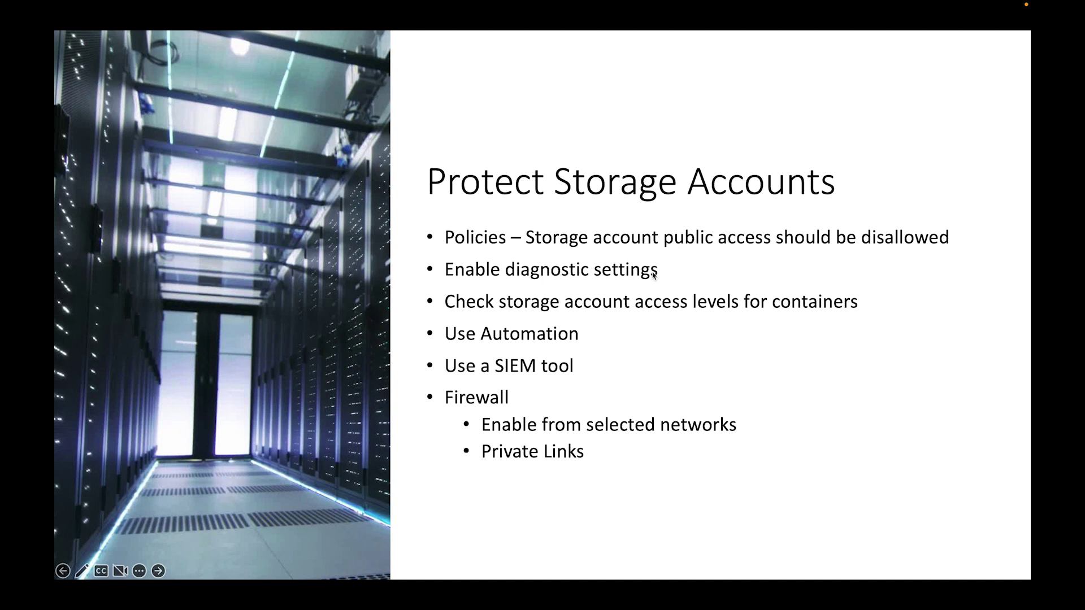
Step: Return from the slides to the Azure portal, go to Storage accounts and open storagelocate23
key("ctrl+Right")
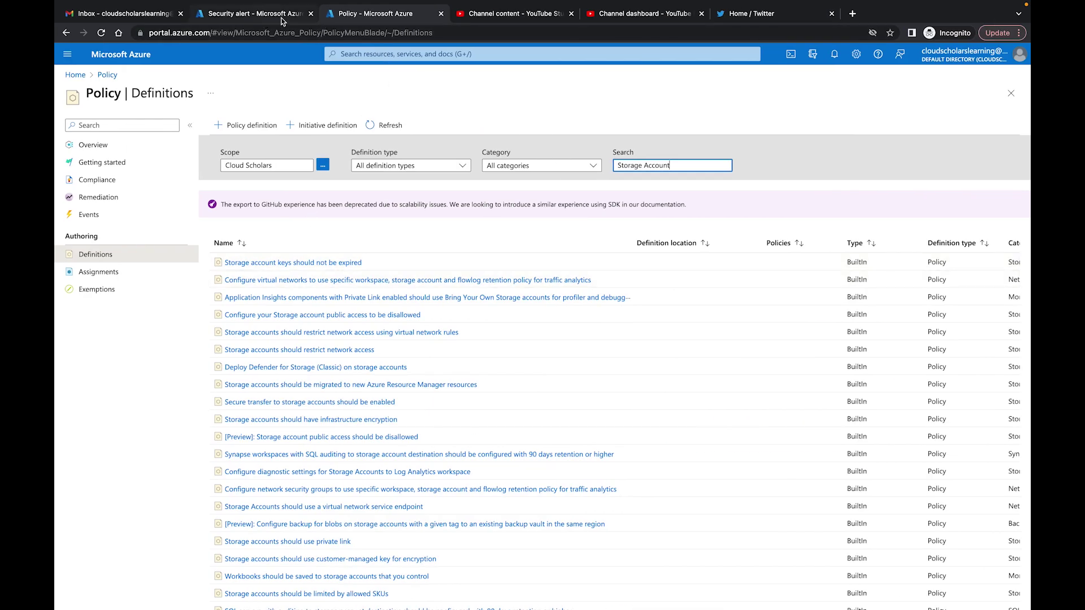
left_click(363, 55)
type("stroag")
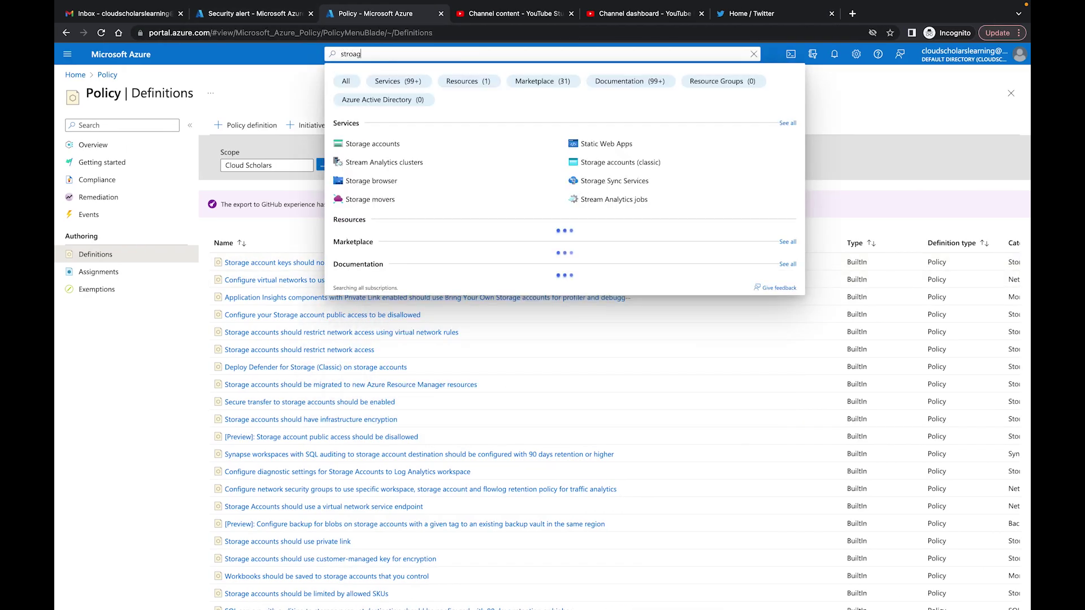
key("Down")
key("Return")
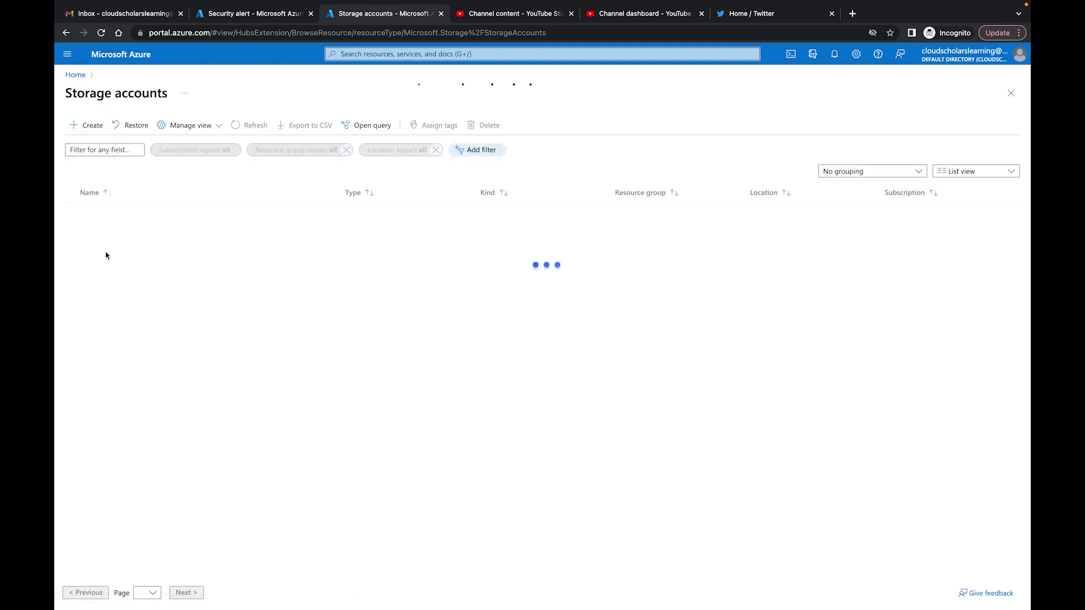
left_click(107, 234)
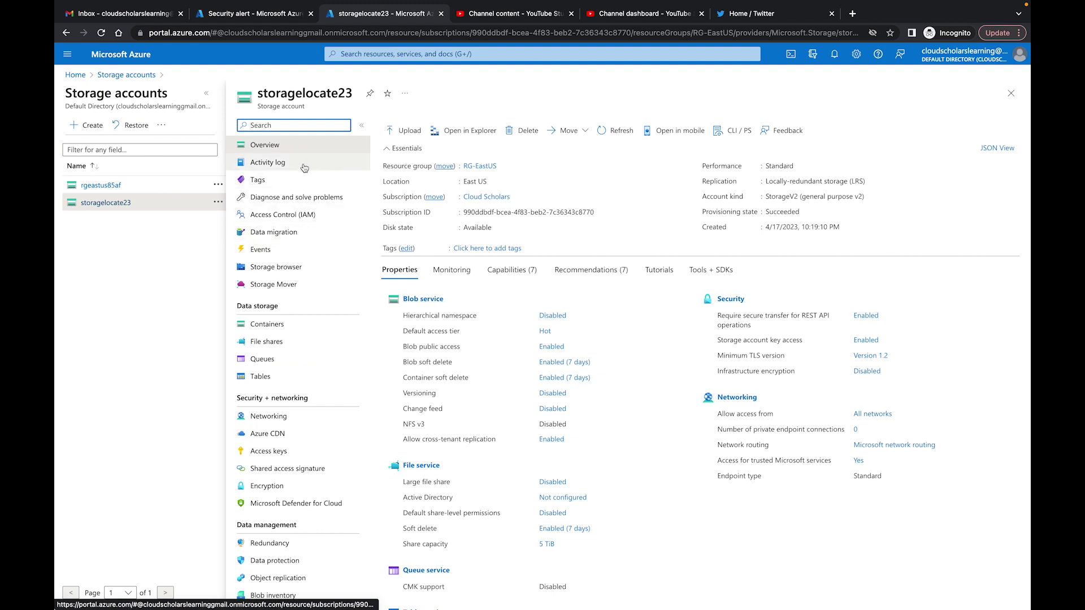
Step: Open storagelocate23's diagnostic settings and view the form for adding an account-level diagnostic setting
scroll(311, 357, "down", 5)
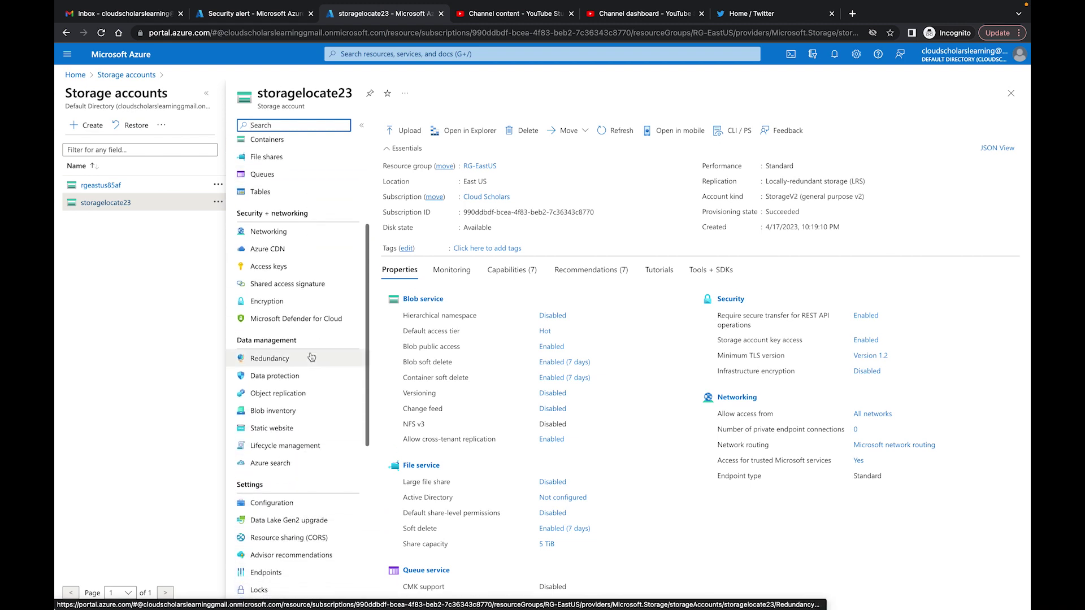
scroll(312, 357, "down", 4)
left_click(290, 361)
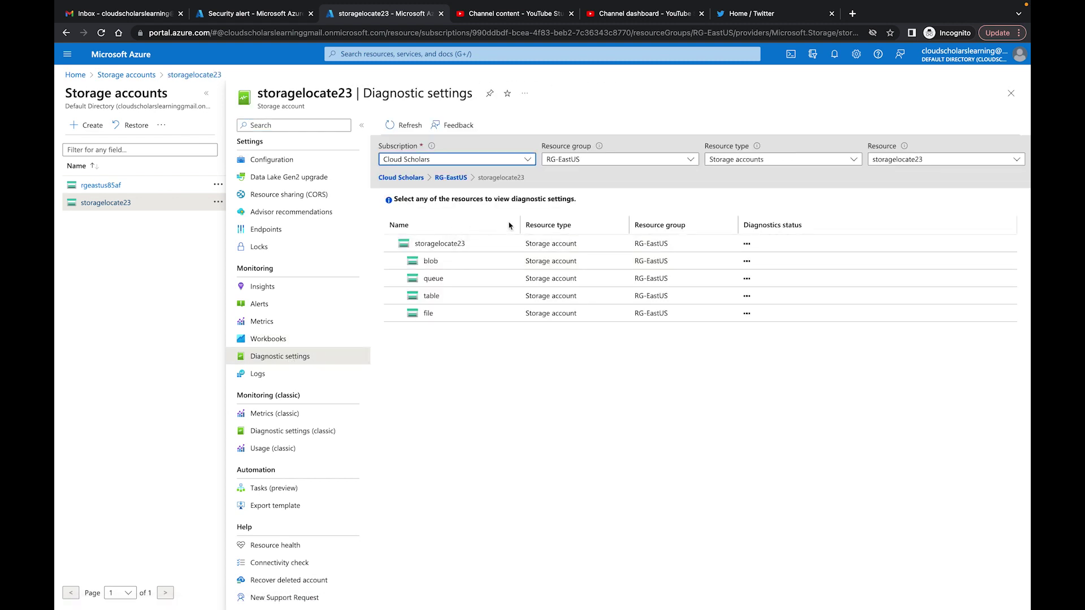
left_click(485, 250)
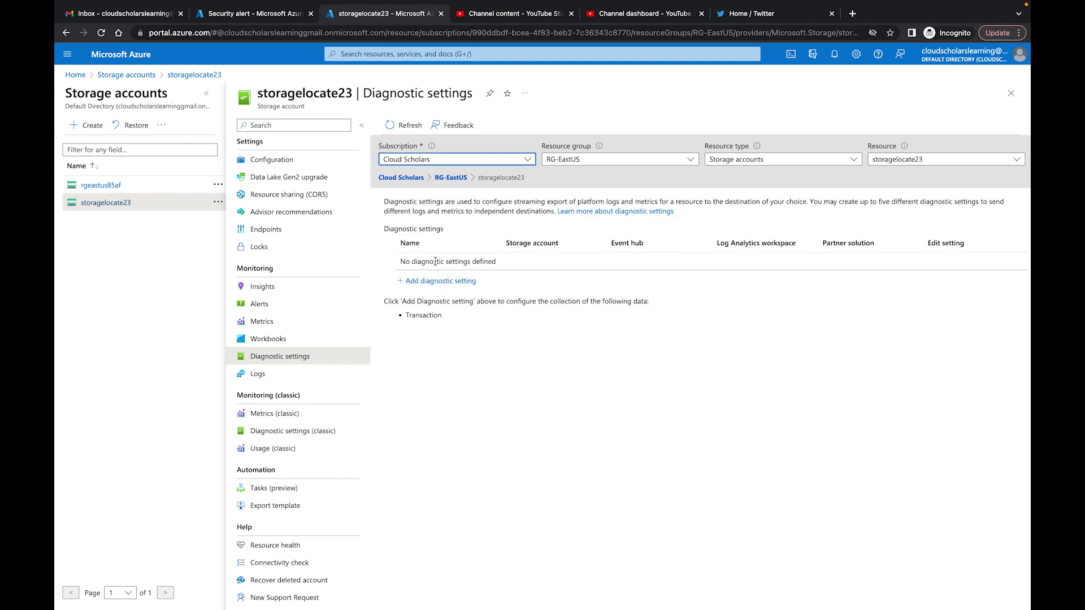
left_click(429, 282)
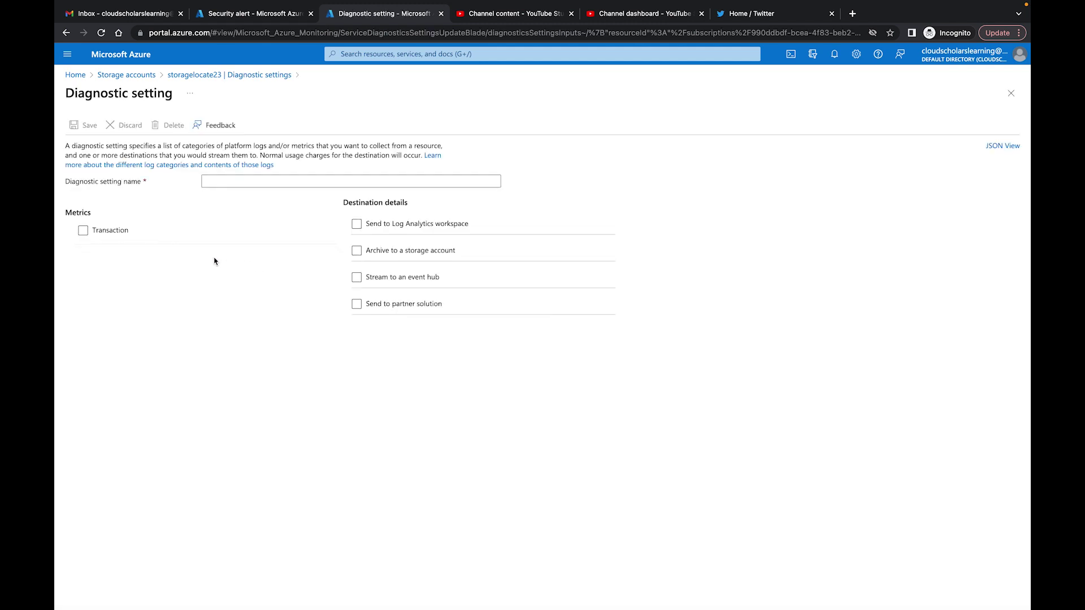
left_click(85, 232)
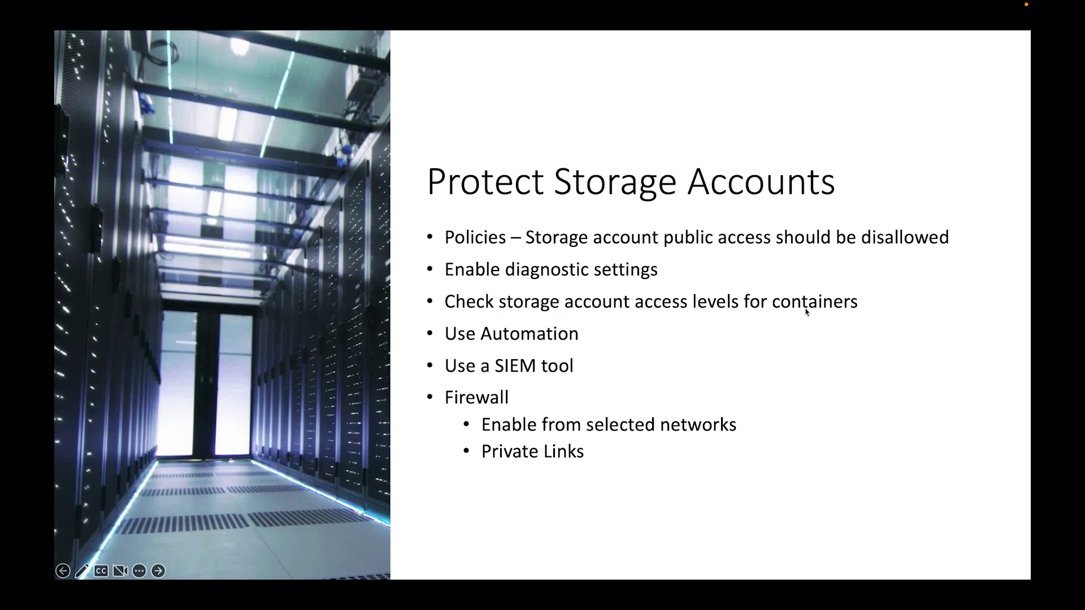
Step: Go back to storagelocate23, open its financerecords container and view the available public access levels without changing the setting
key("ctrl+Right")
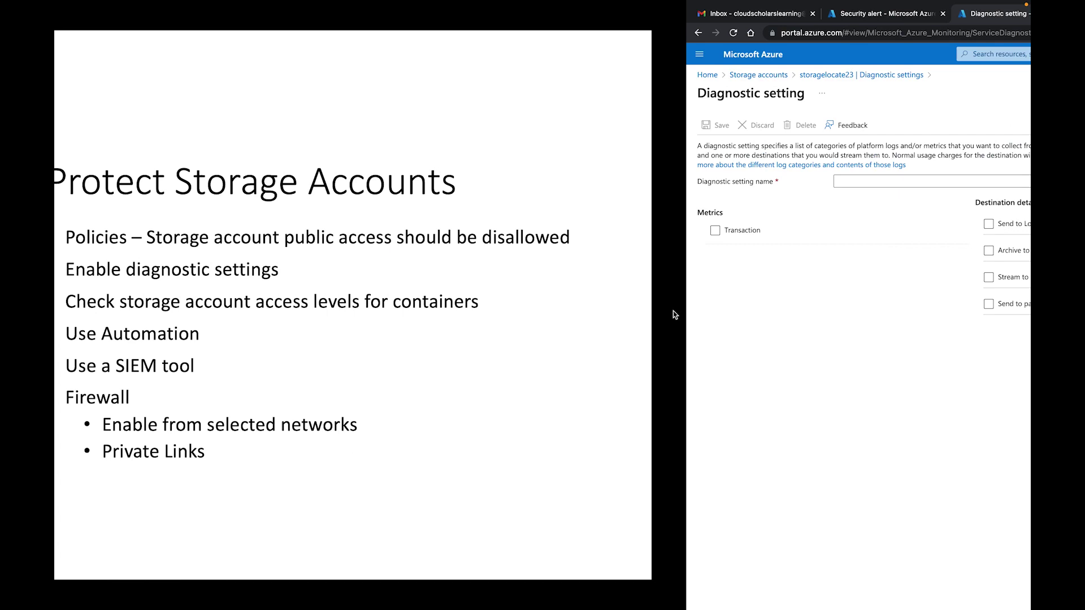
left_click(205, 75)
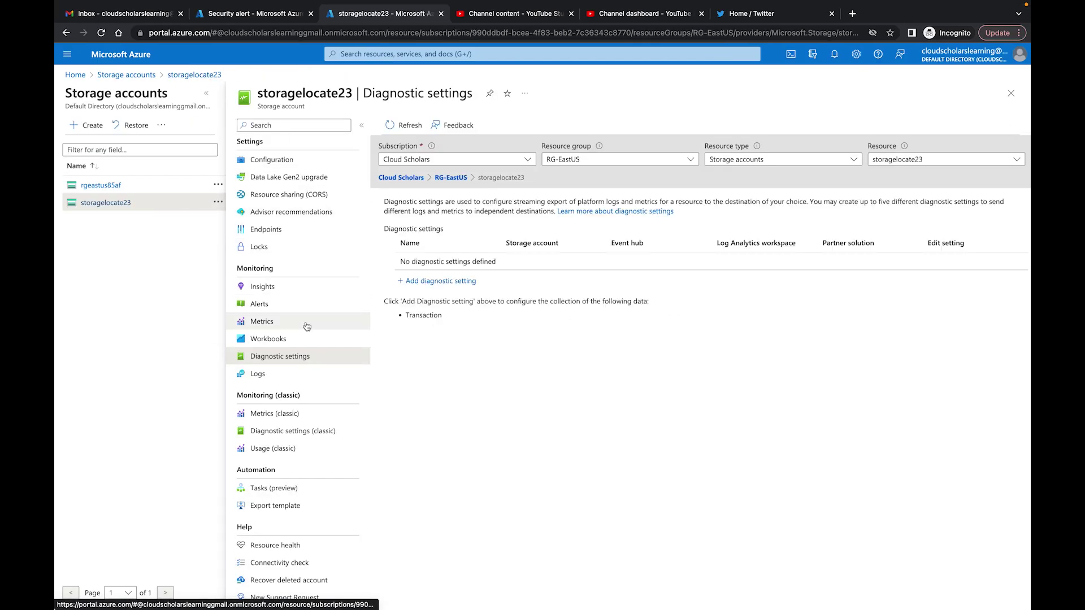
scroll(307, 327, "up", 10)
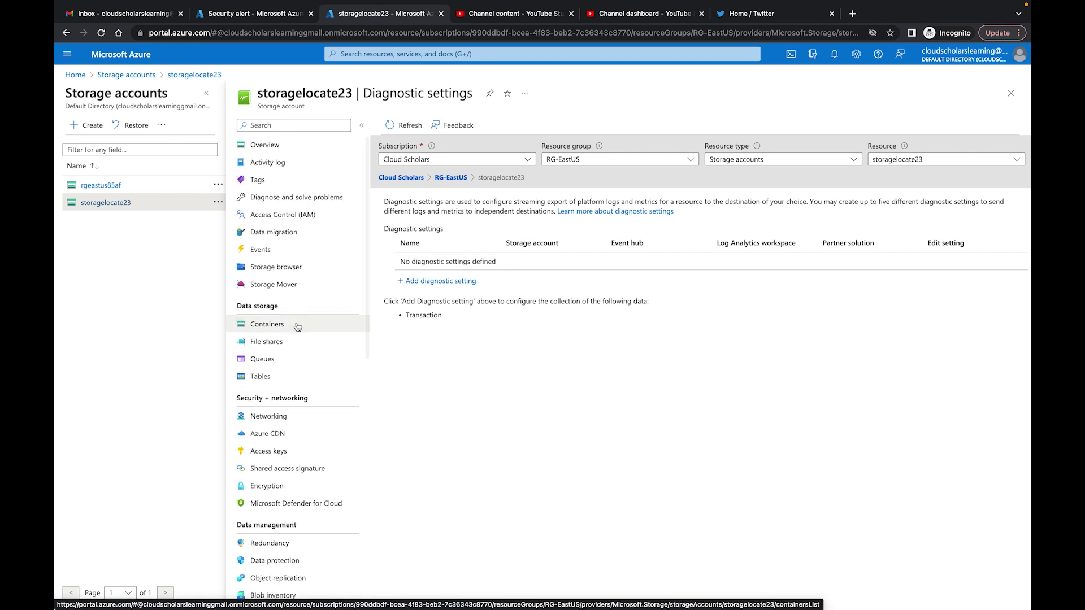
left_click(298, 326)
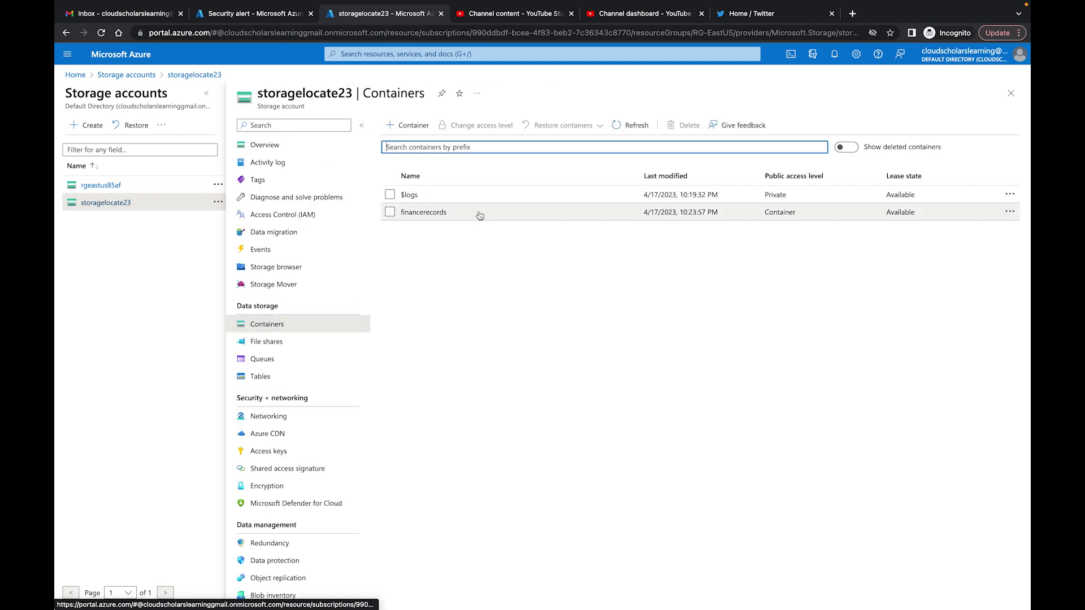
left_click(430, 216)
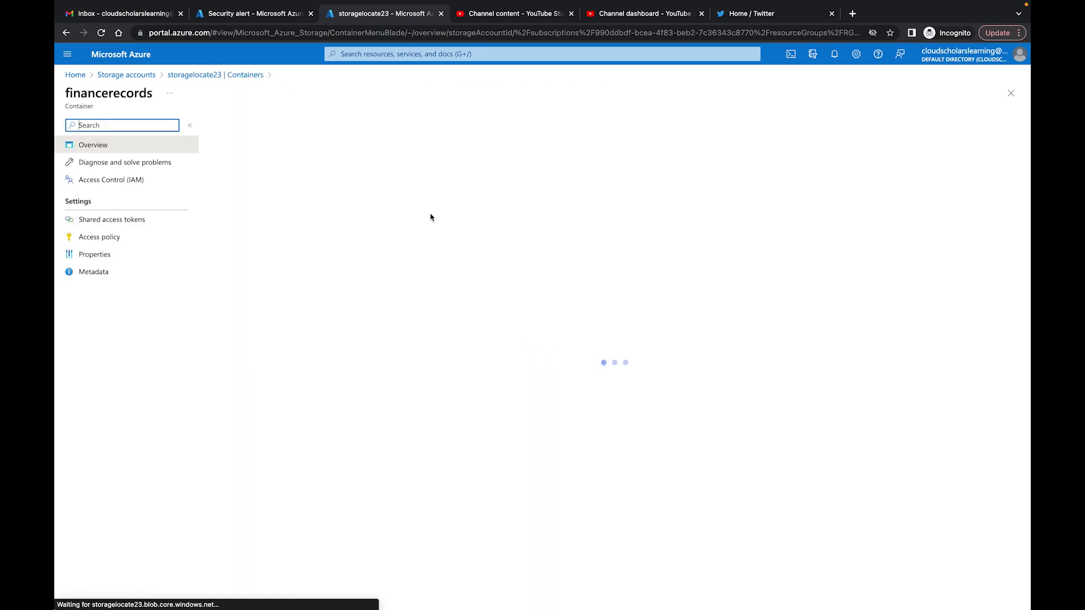
left_click(303, 129)
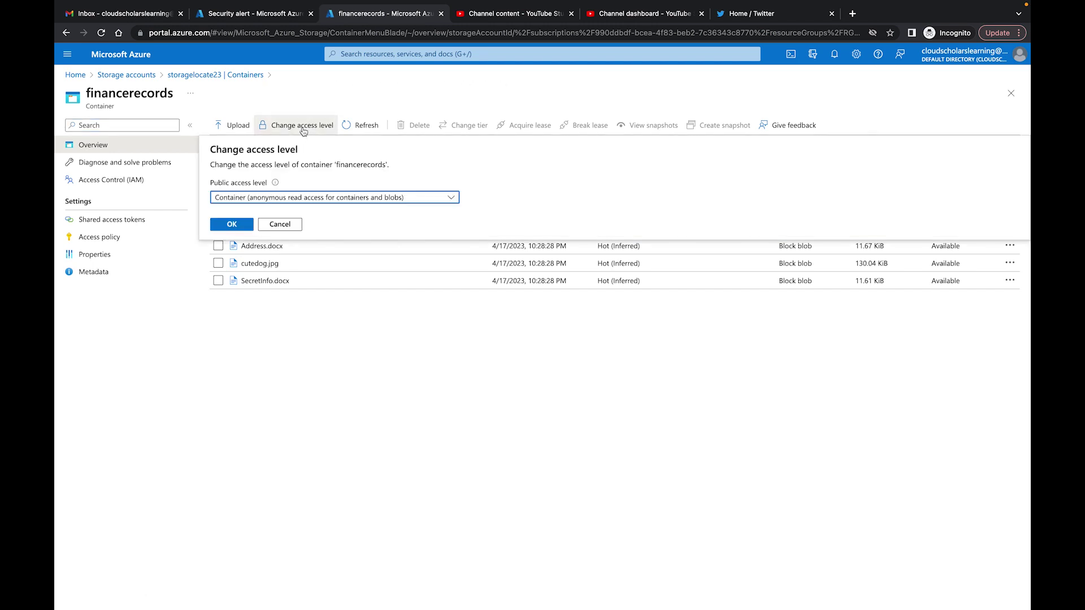
left_click(333, 201)
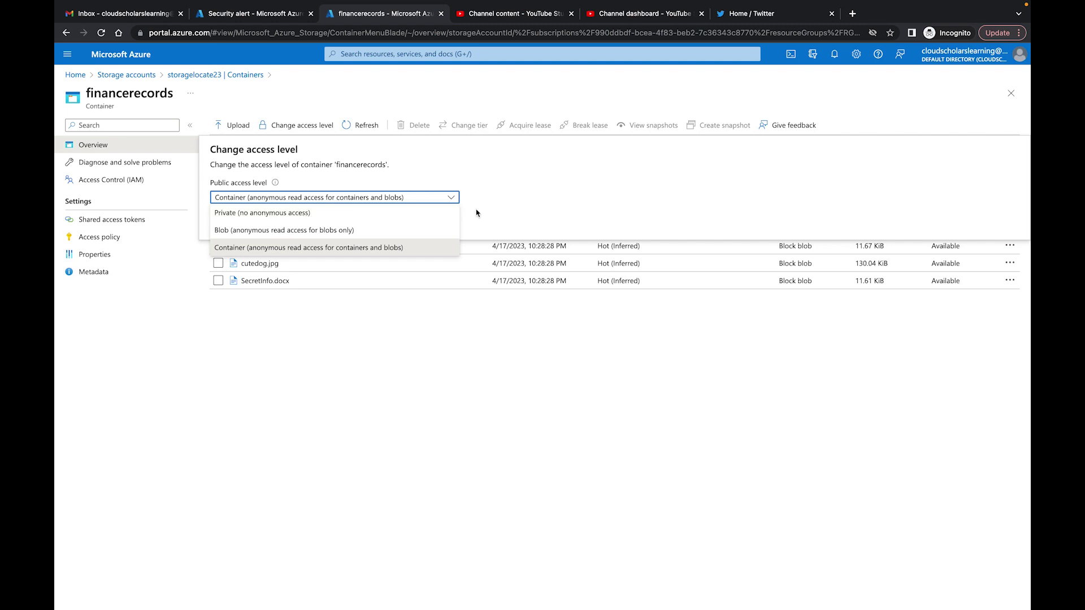
left_click(502, 209)
key("ctrl+Left")
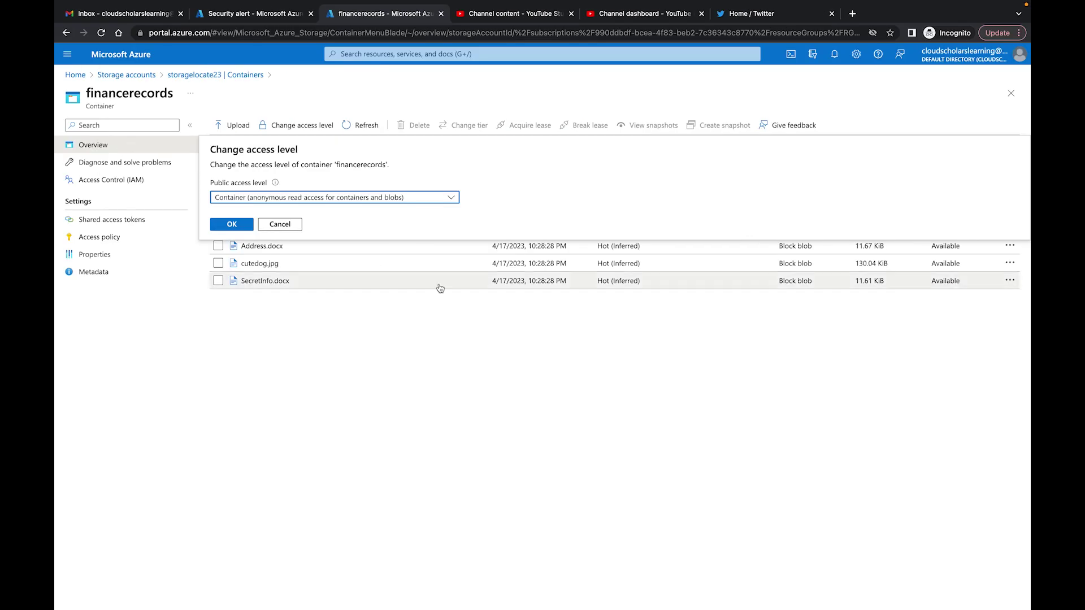
Step: Switch to the Security alert browser tab and review the option for triggering a logic app as an automated response
left_click(247, 17)
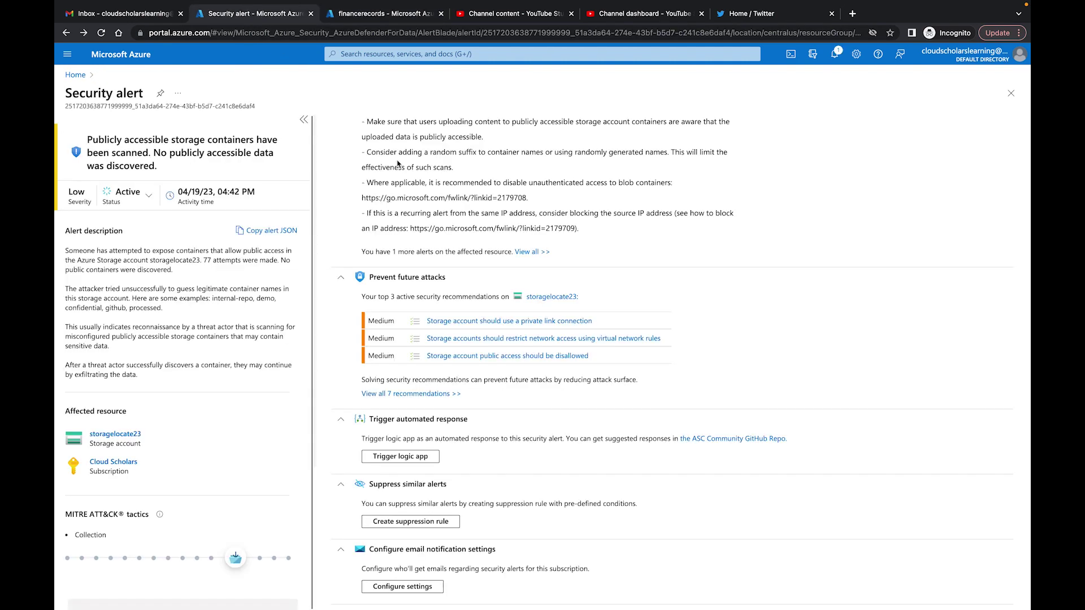
scroll(432, 443, "down", 1)
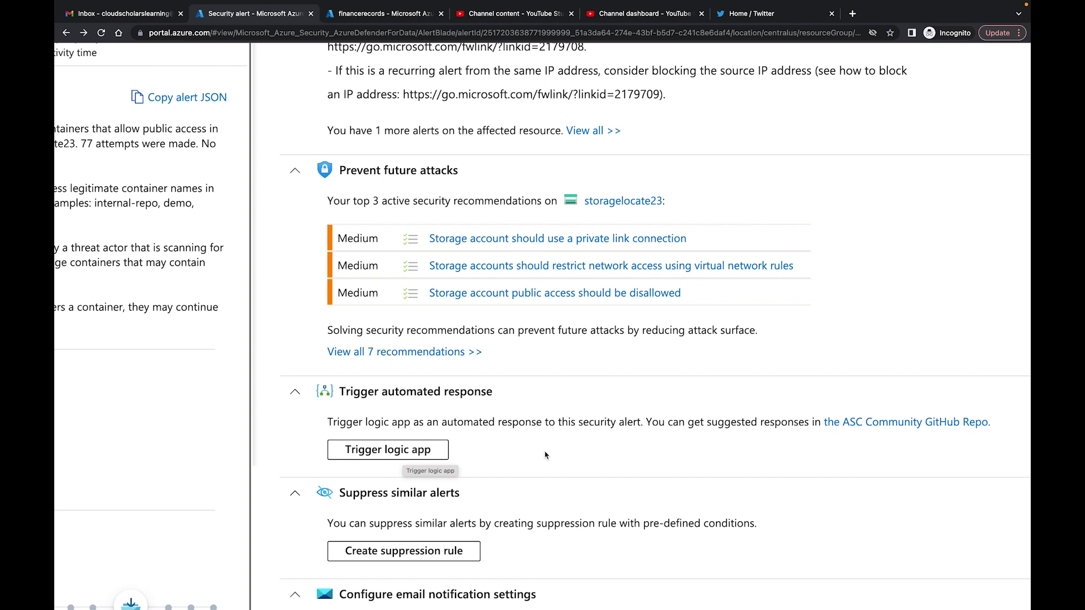
scroll(545, 455, "down", 2)
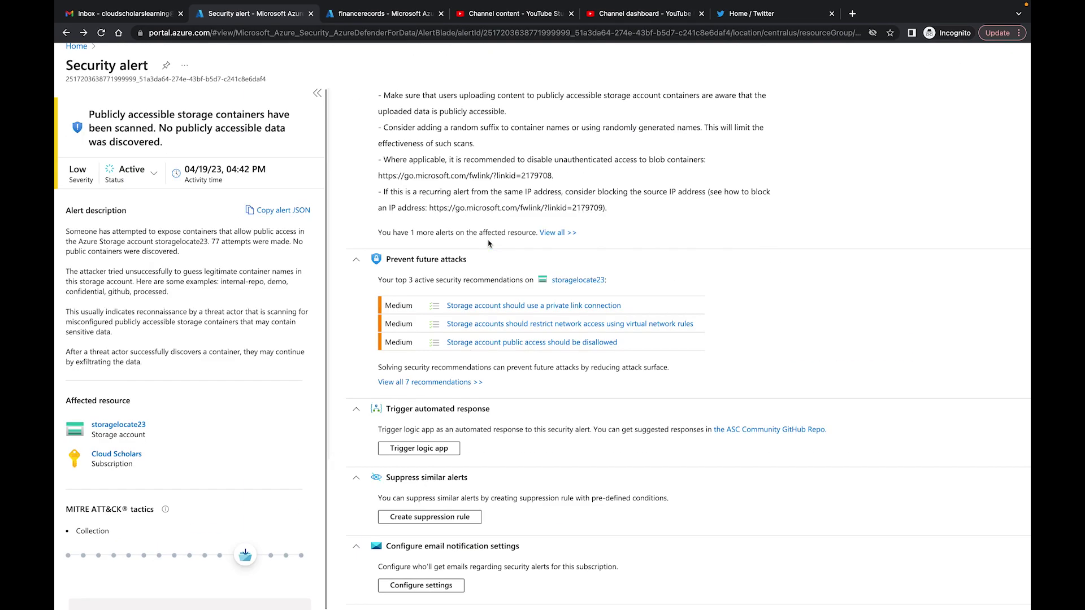
Step: From the financerecords browser tab, open storagelocate23's networking settings and view the selected-networks firewall options and private endpoint connections
left_click(371, 17)
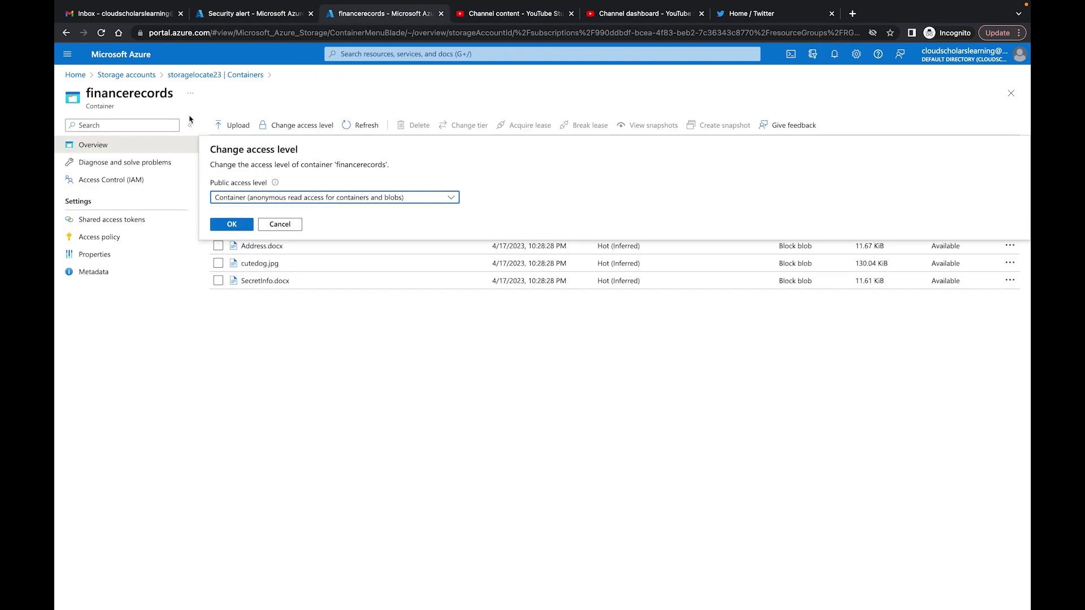
left_click(195, 75)
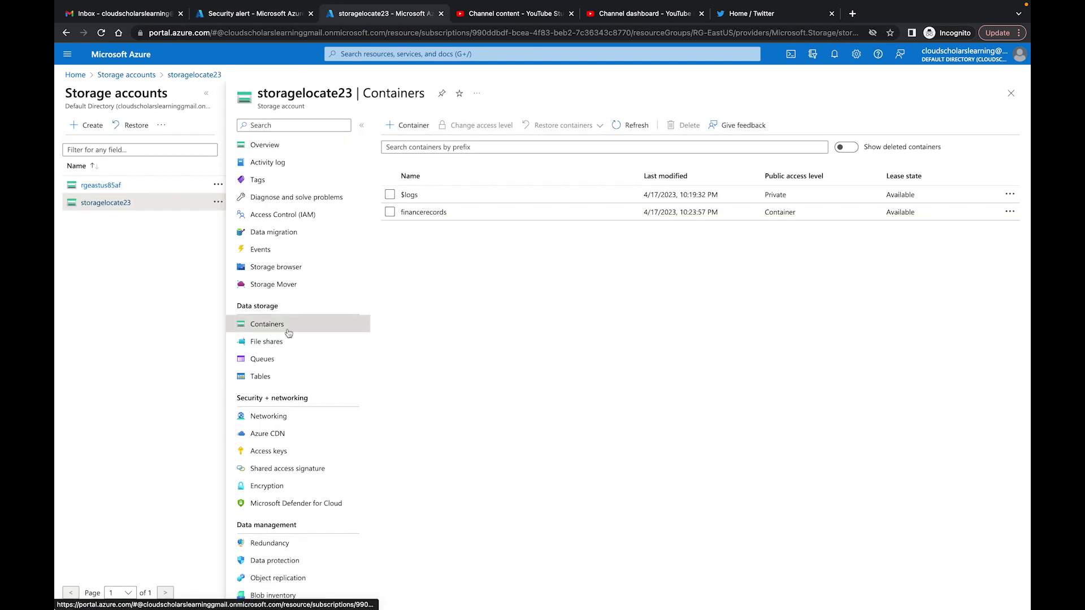
scroll(299, 350, "down", 1)
left_click(278, 410)
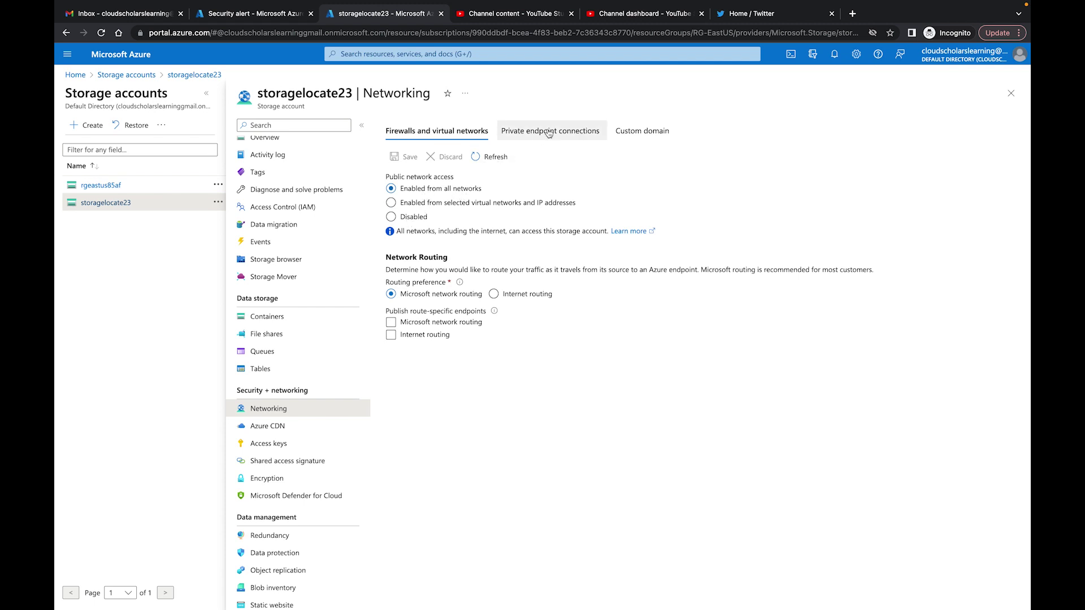
left_click(447, 203)
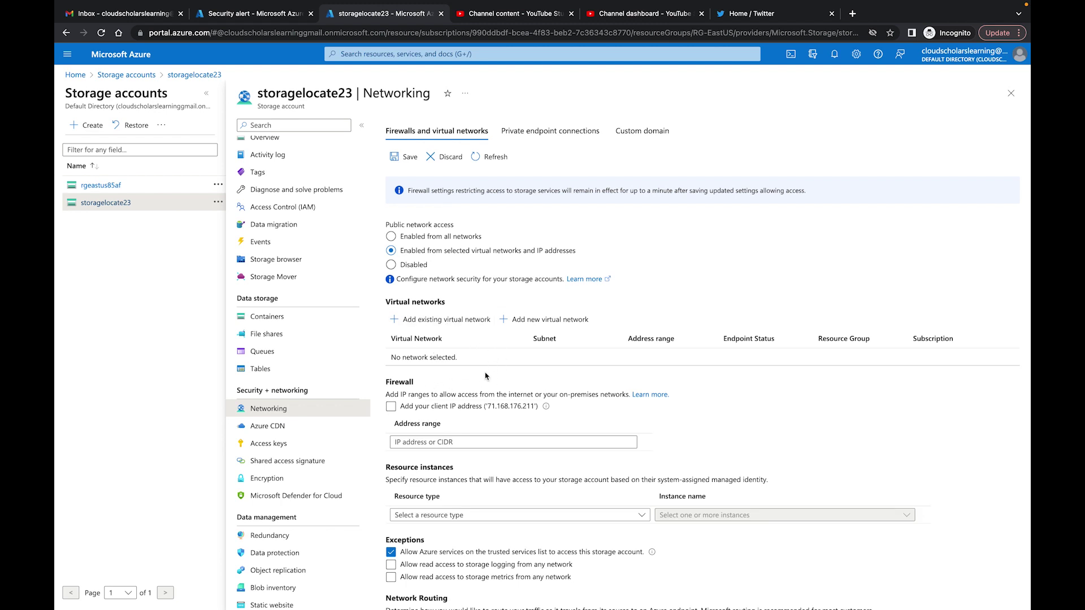
left_click(532, 137)
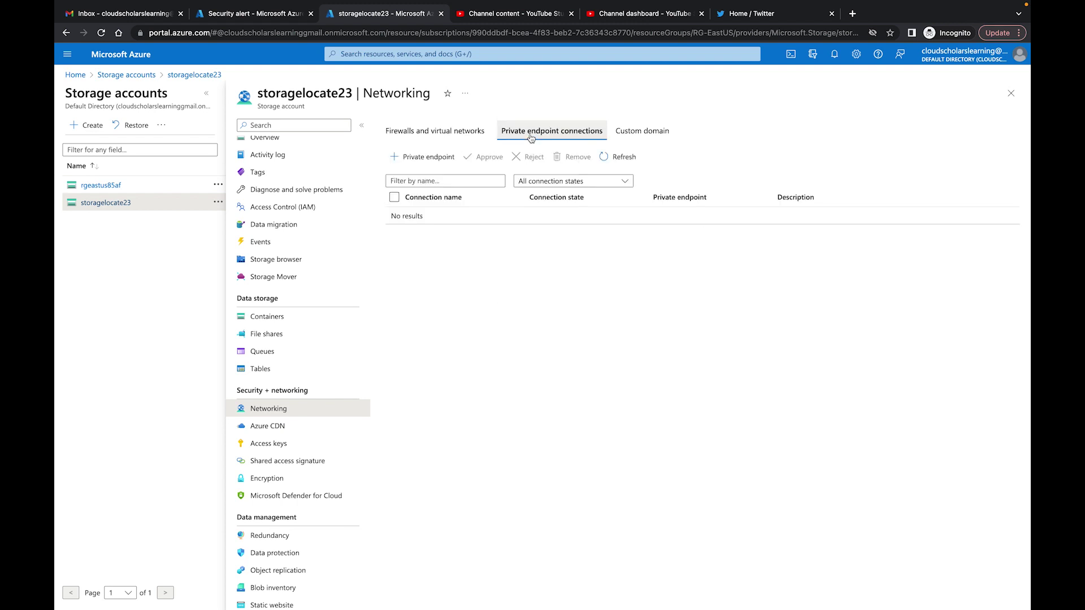